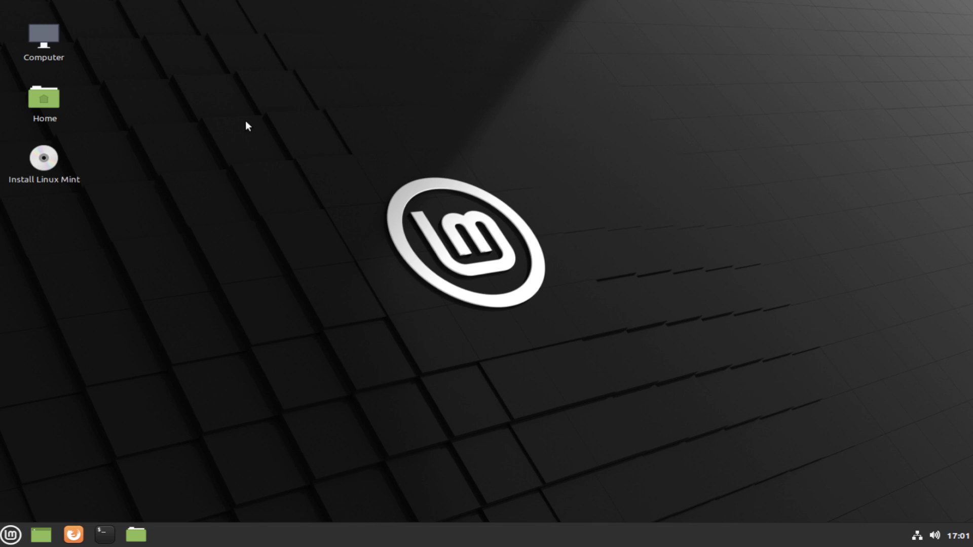
Open a terminal, clear its screen and start a root shell with sudo su.
click(105, 534)
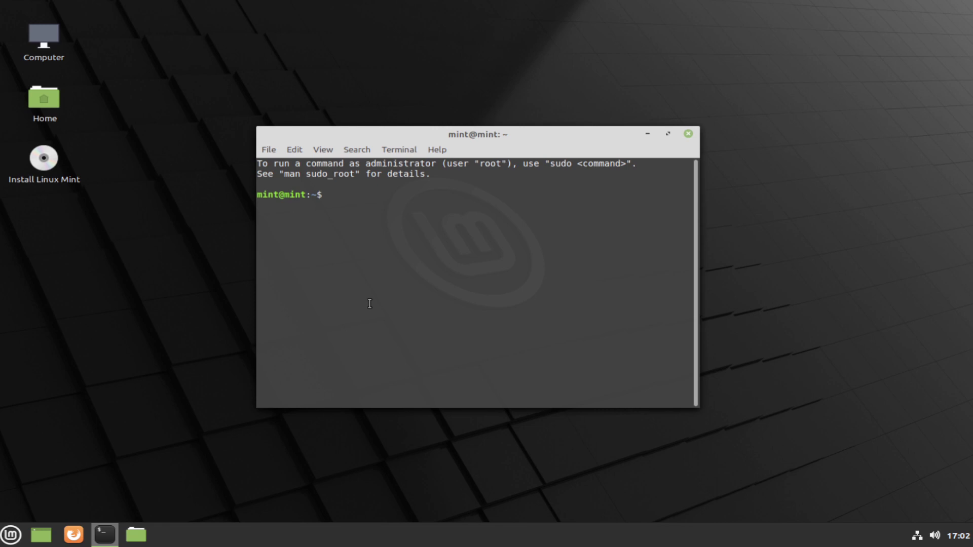
text(clear)
key(Return)
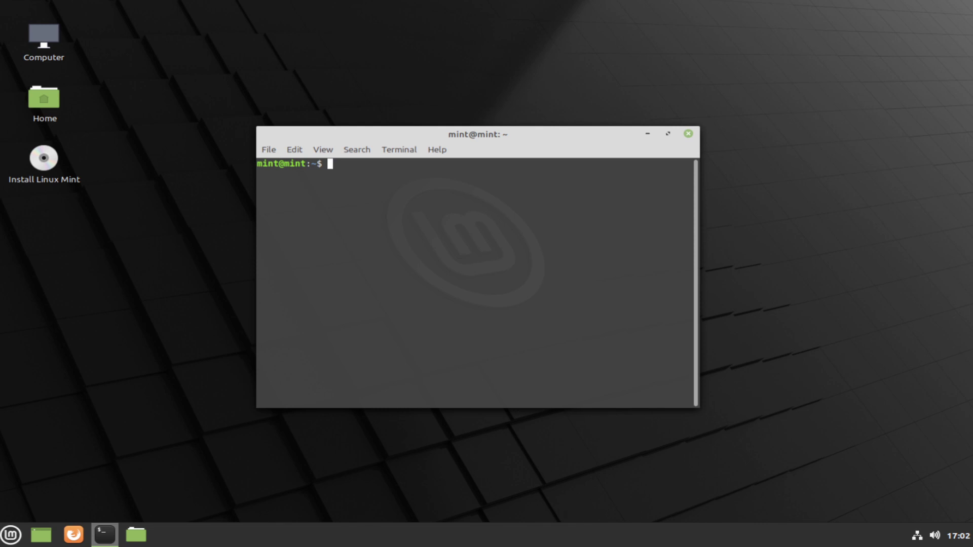
text(clear)
key(Return)
text(sod su)
key(Return)
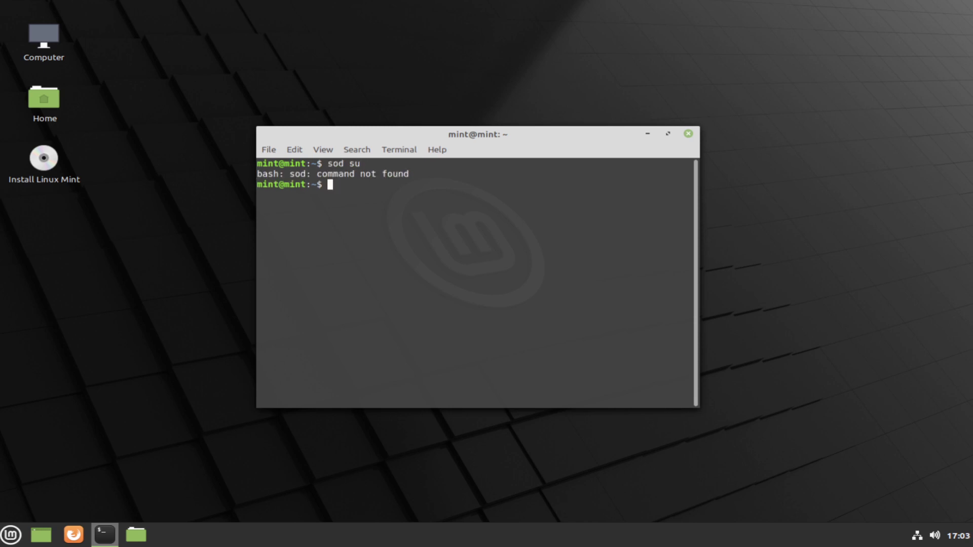
text(sudo su)
key(Return)
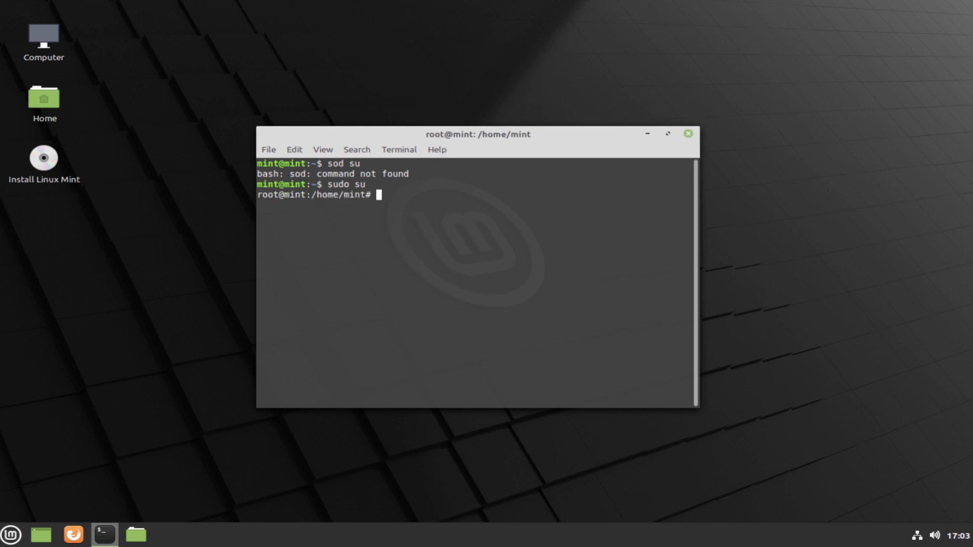
Clear the terminal and try to install the neofetch package with apt.
text(clear)
key(Return)
text(apt instlal noo)
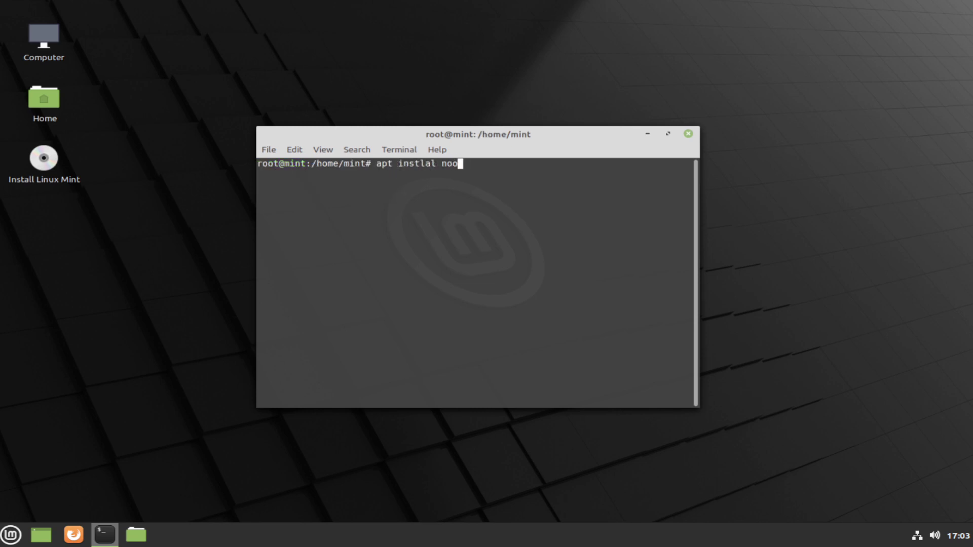
key(BackSpace)
key(BackSpace)
text(eofetch)
key(Return)
Recall the previous command, correct its misspelled subcommand and run apt install neofetch.
key(Up)
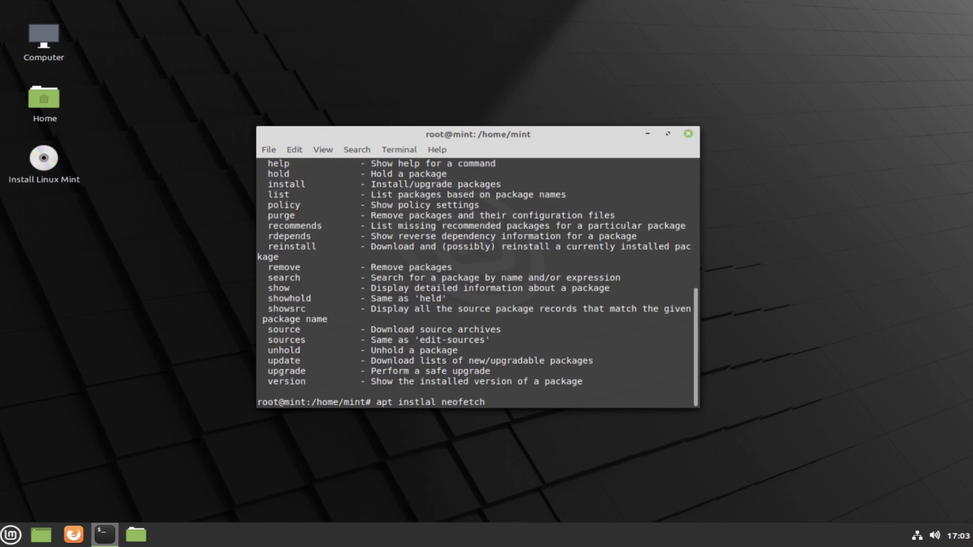
key(Left)
key(Left)
key(Left)
key(Left)
key(Left)
key(Left)
key(Left)
key(Left)
key(Left)
key(Left)
key(Left)
key(BackSpace)
key(Right)
text(l)
key(Return)
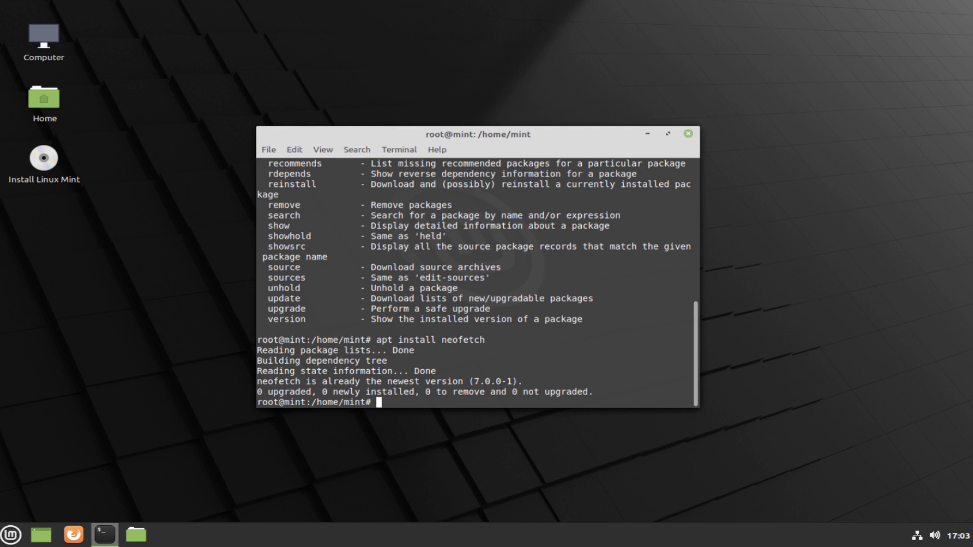
Display the system information by running neofetch on a cleared terminal, and close the terminal window.
text(clear)
key(Return)
text(neofet)
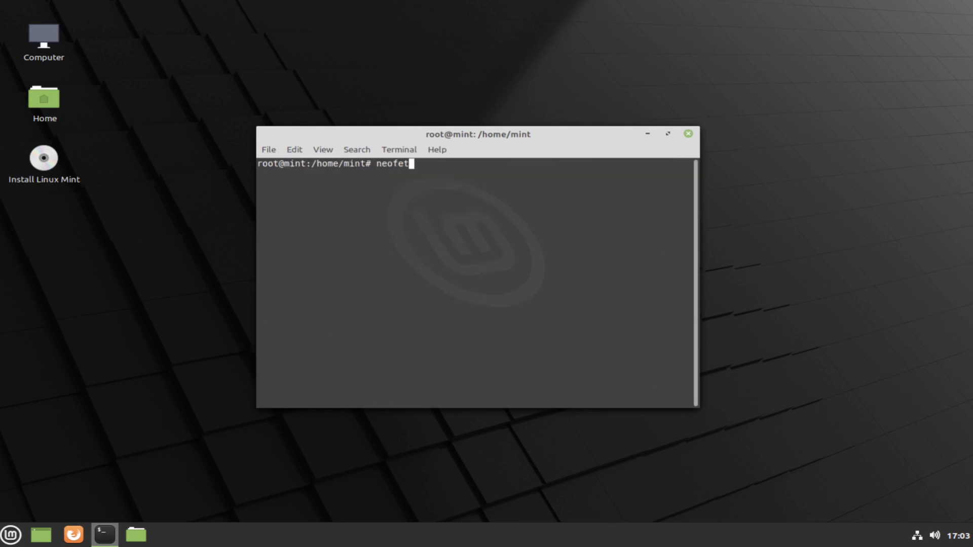
text(ch)
key(Return)
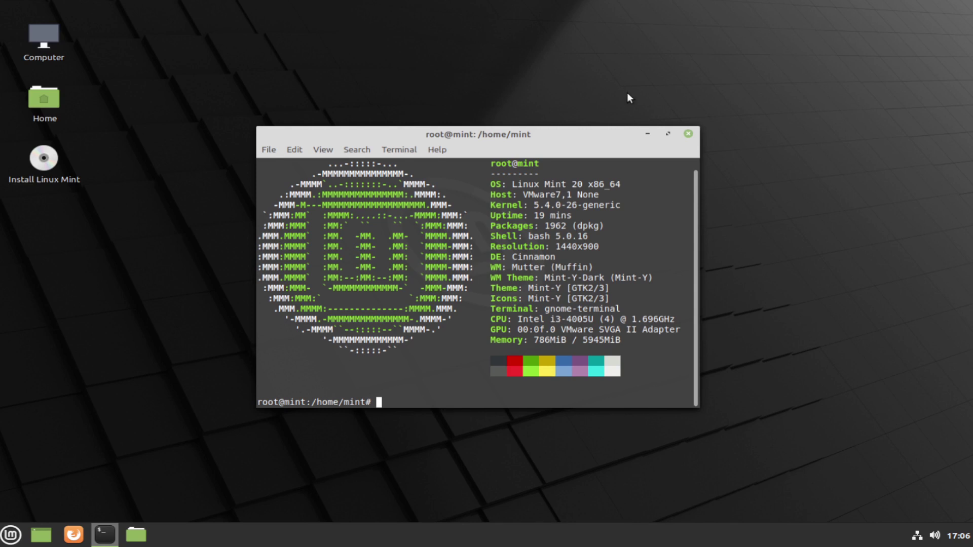
click(687, 133)
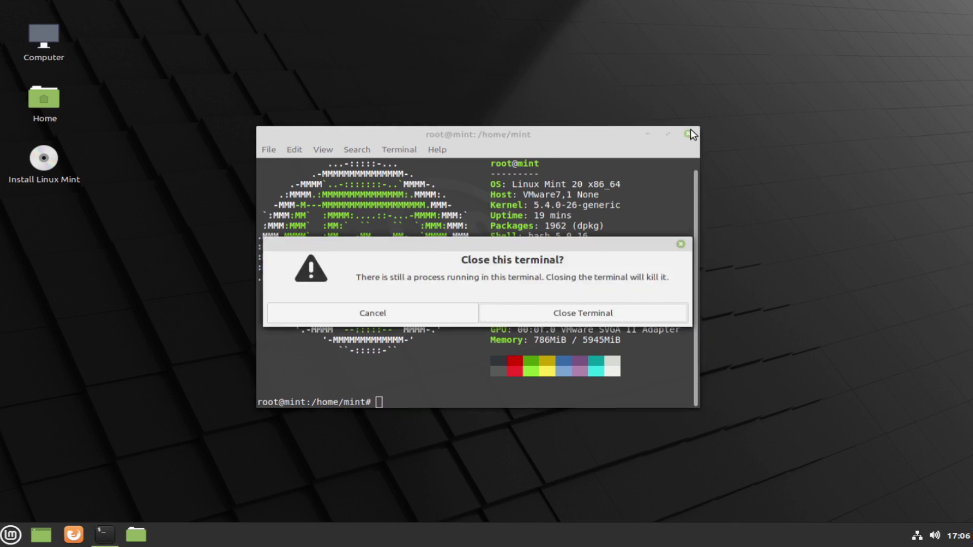
click(601, 317)
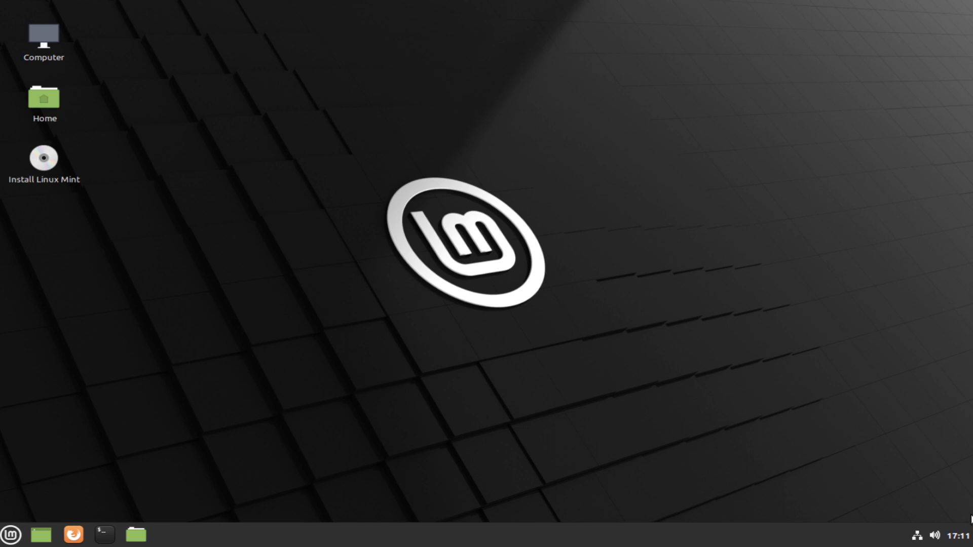
Look at the desktop's calendar and its sound volume controls, closing each one again.
click(966, 537)
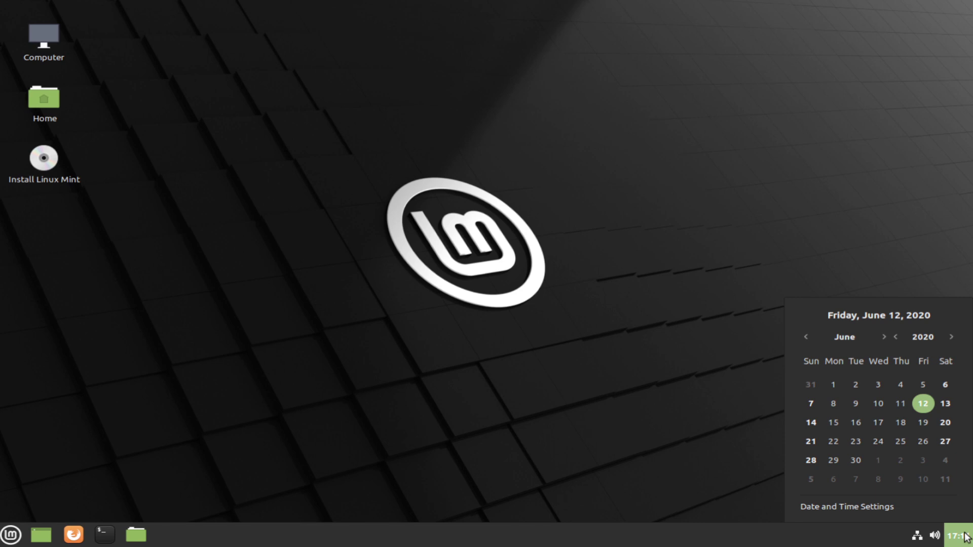
click(965, 537)
click(938, 537)
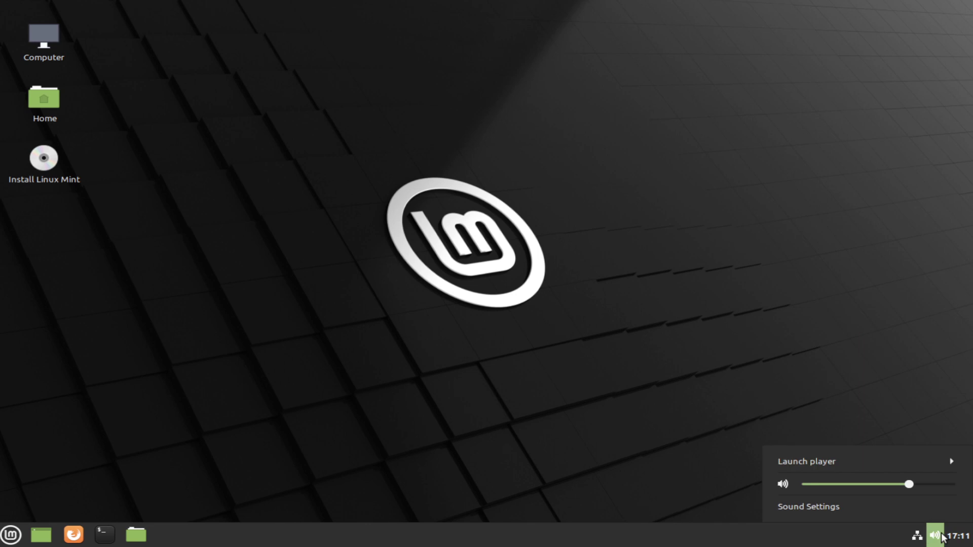
click(941, 537)
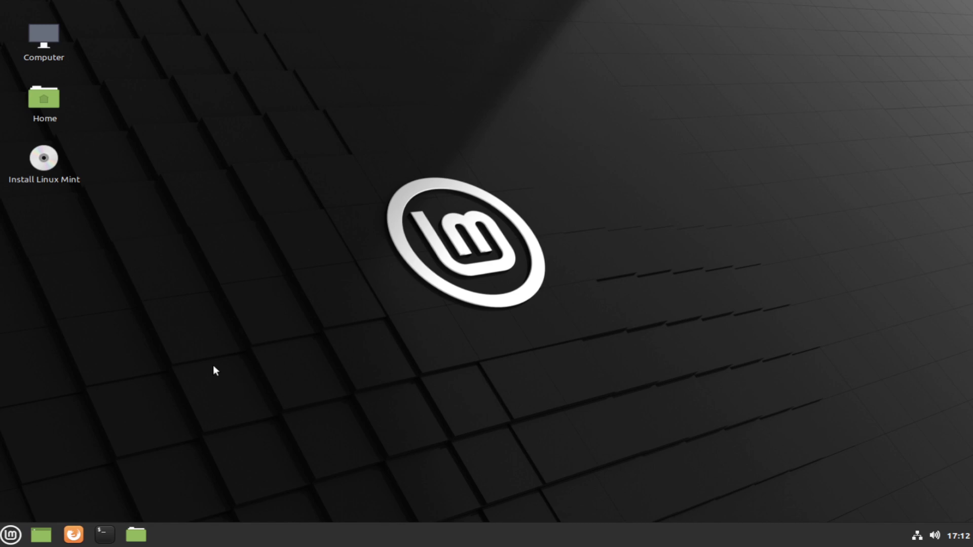
View the home folder in the file manager, and browse the available Preferences applications.
key(super+e)
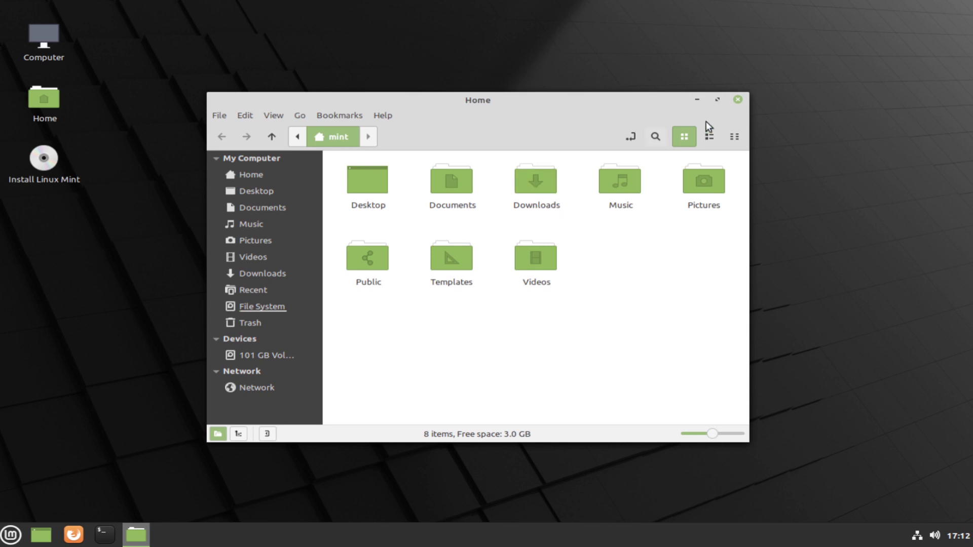
click(737, 100)
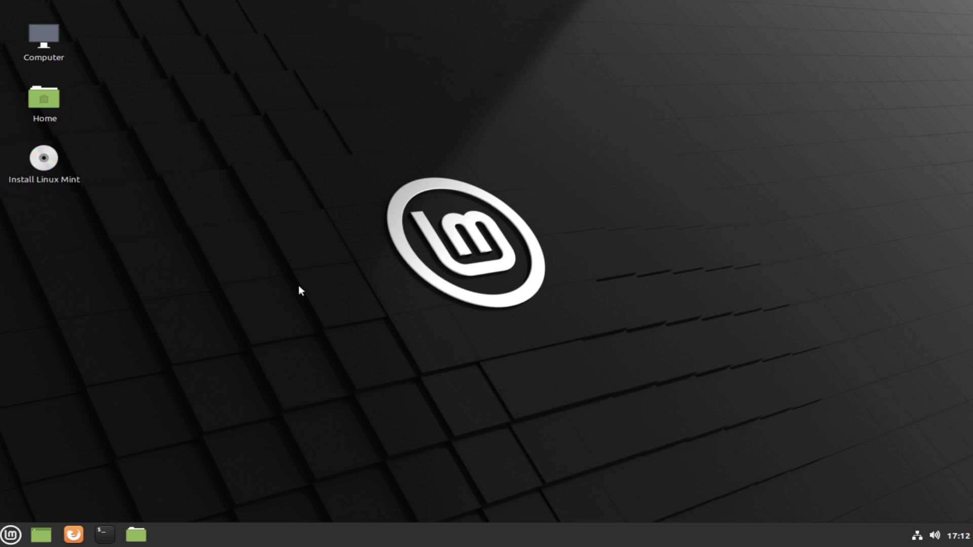
click(18, 534)
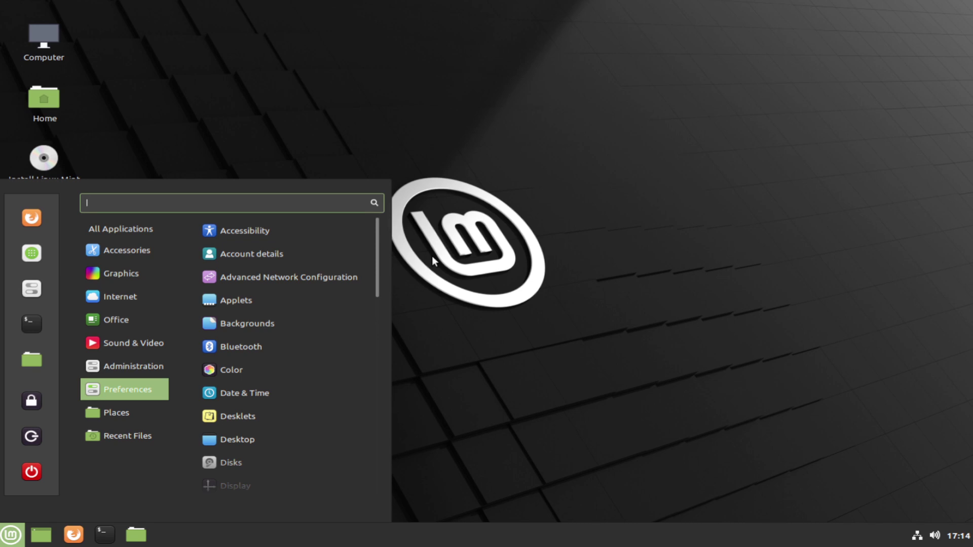
click(451, 195)
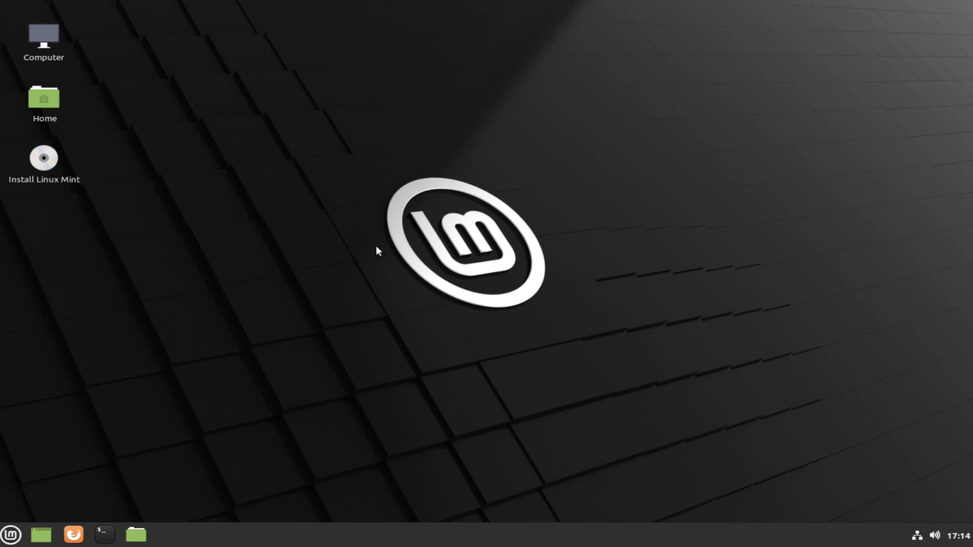
Launch Firefox and check its version in the About Firefox window, closing that window again.
click(74, 535)
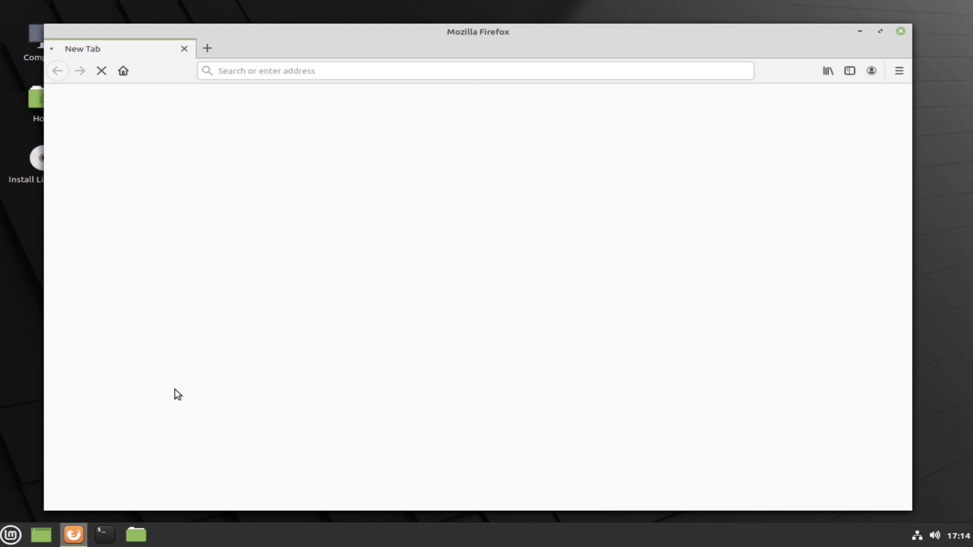
click(900, 71)
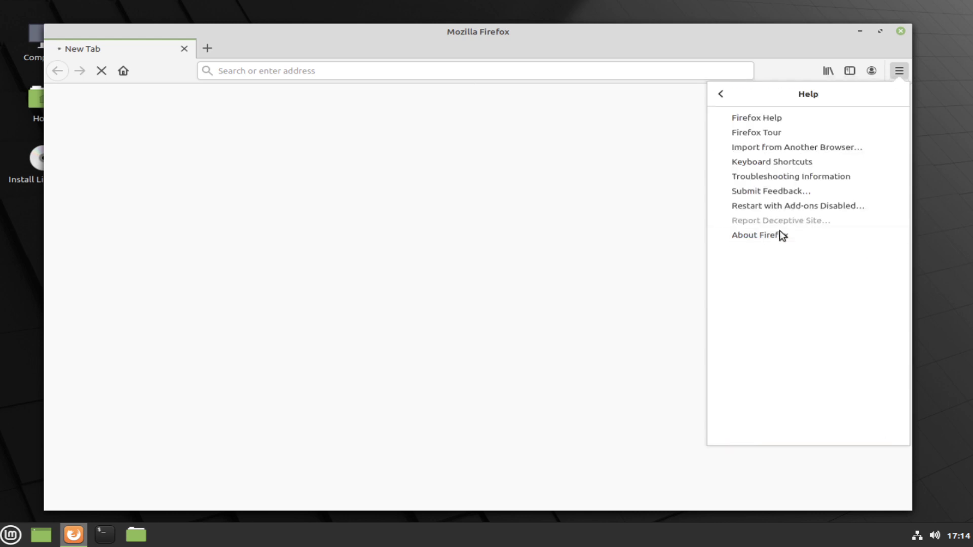
click(777, 235)
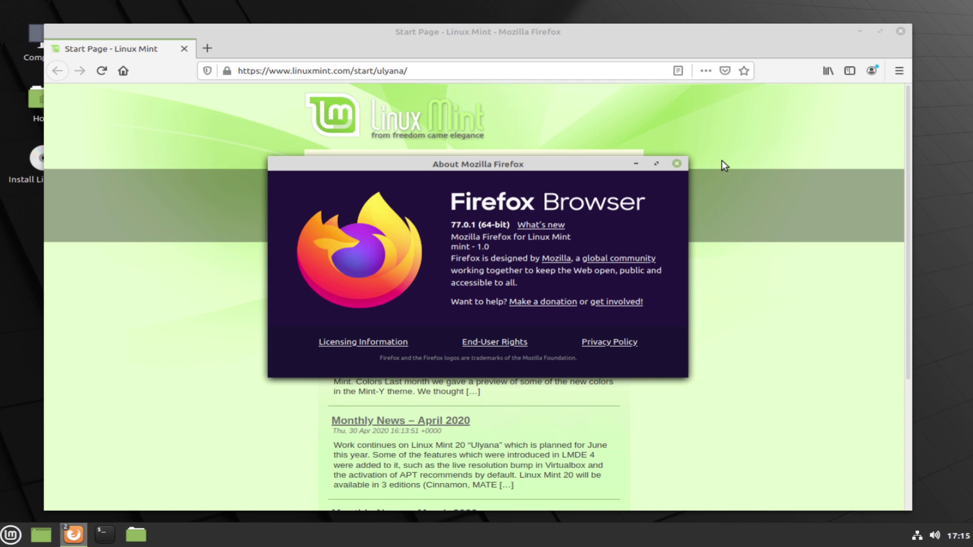
click(677, 162)
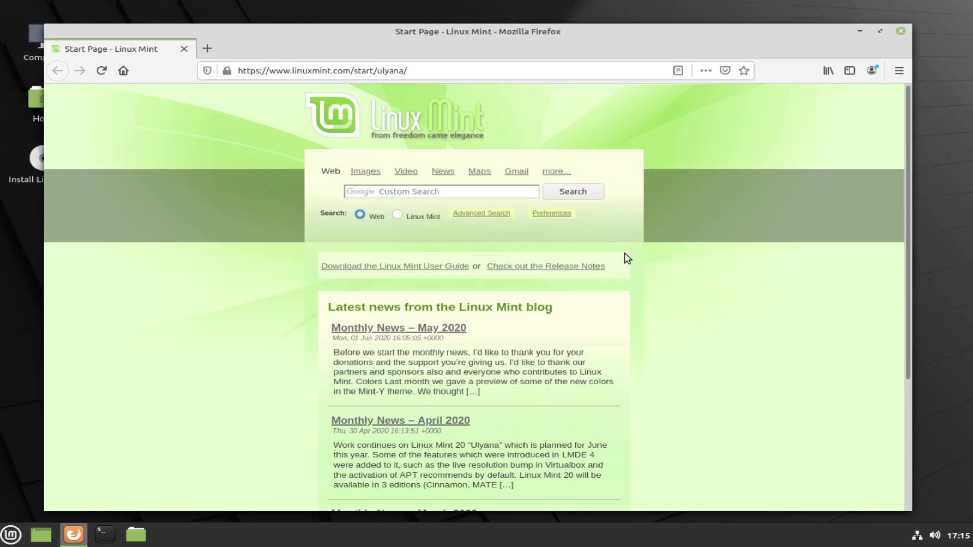
Open the "Monthly News – May 2020" post of the Linux Mint blog and maximize the browser window.
click(450, 329)
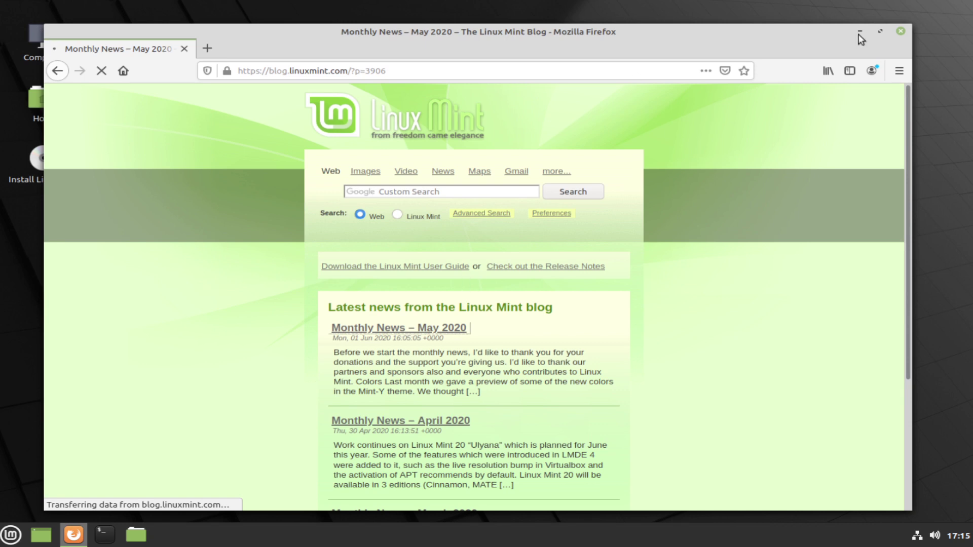
click(878, 32)
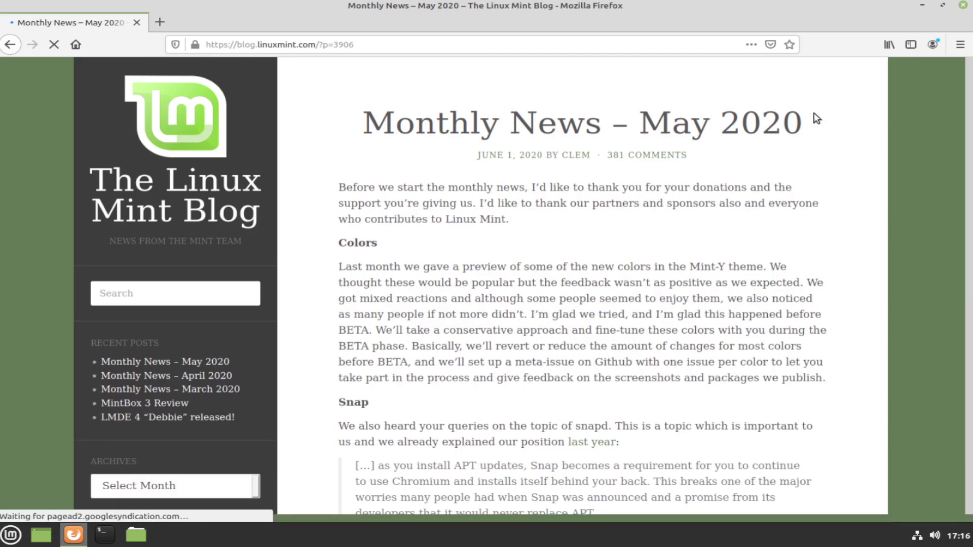
scroll(817, 118, down, 1)
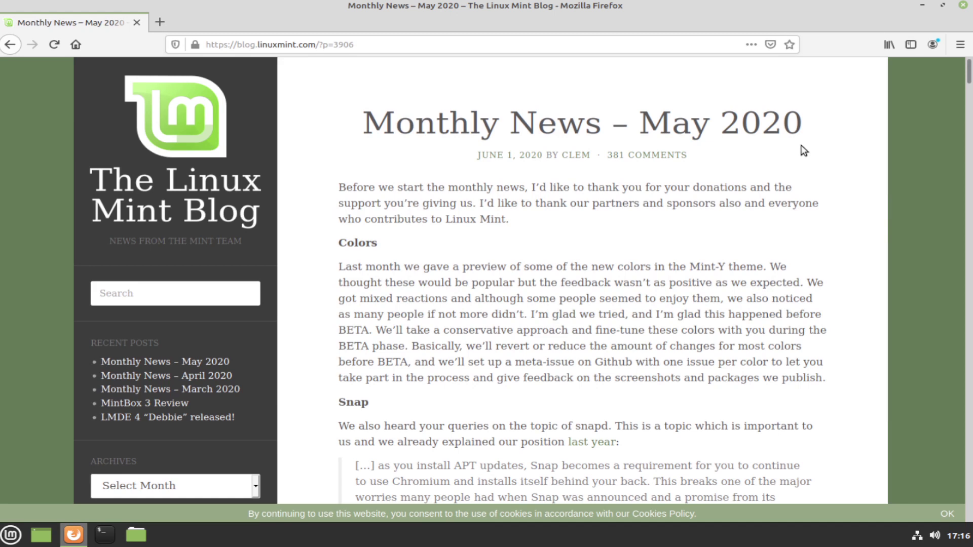
Read through the blog post's sections on Snap, NVIDIA and Multi-Monitor Support.
scroll(803, 144, down, 4)
scroll(801, 147, down, 5)
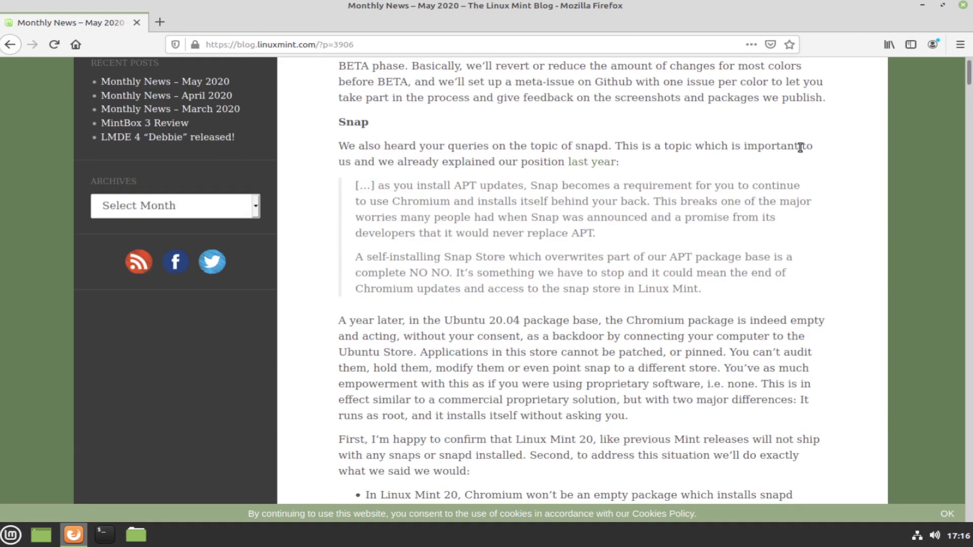
scroll(797, 147, down, 3)
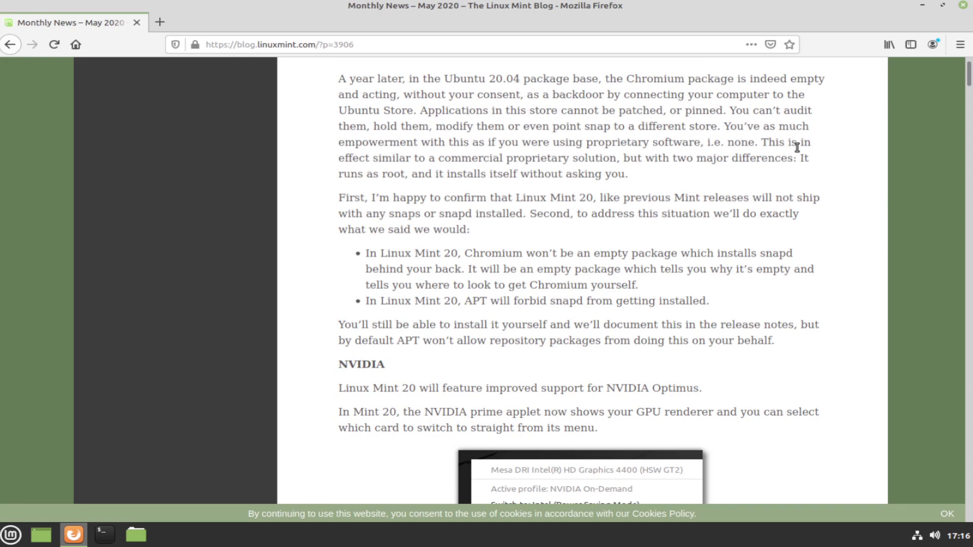
scroll(797, 147, down, 2)
scroll(795, 145, down, 2)
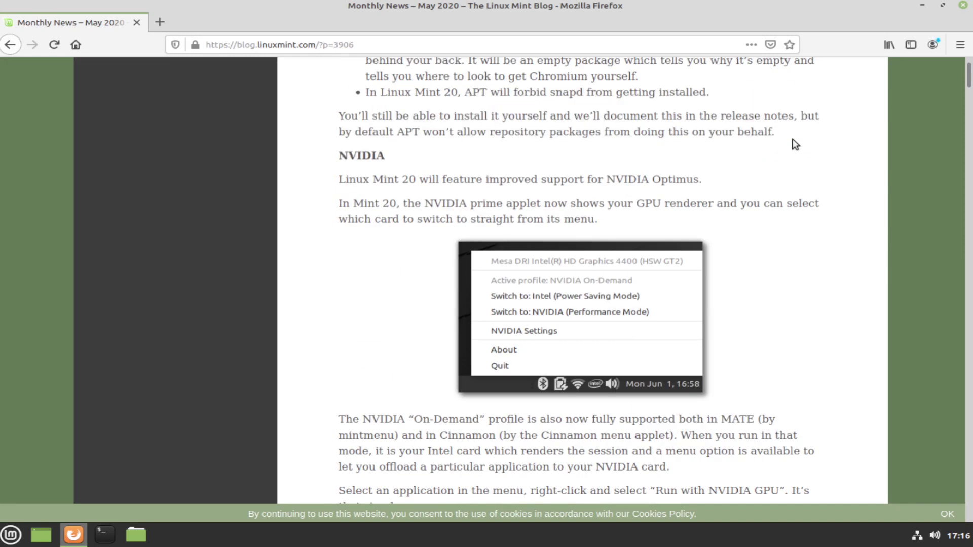
scroll(793, 145, down, 1)
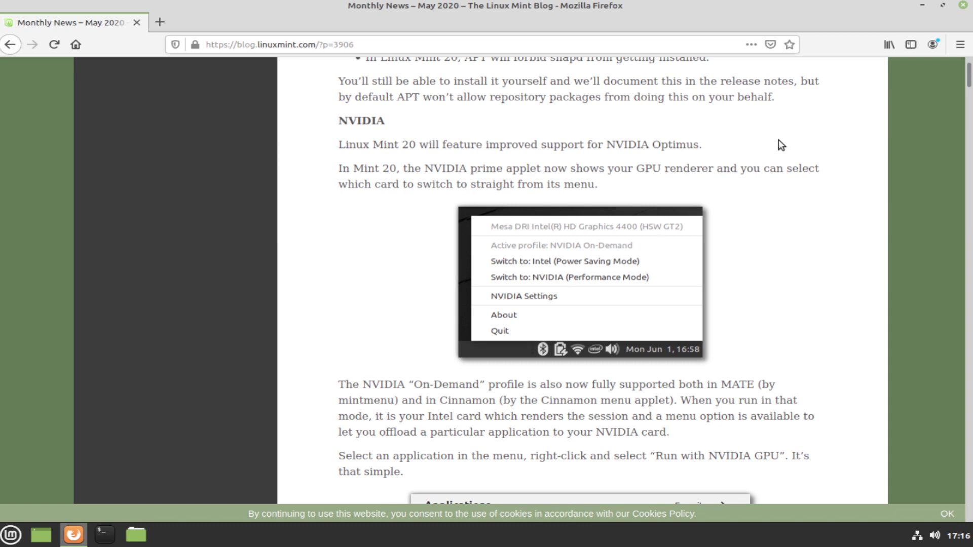
scroll(778, 145, up, 5)
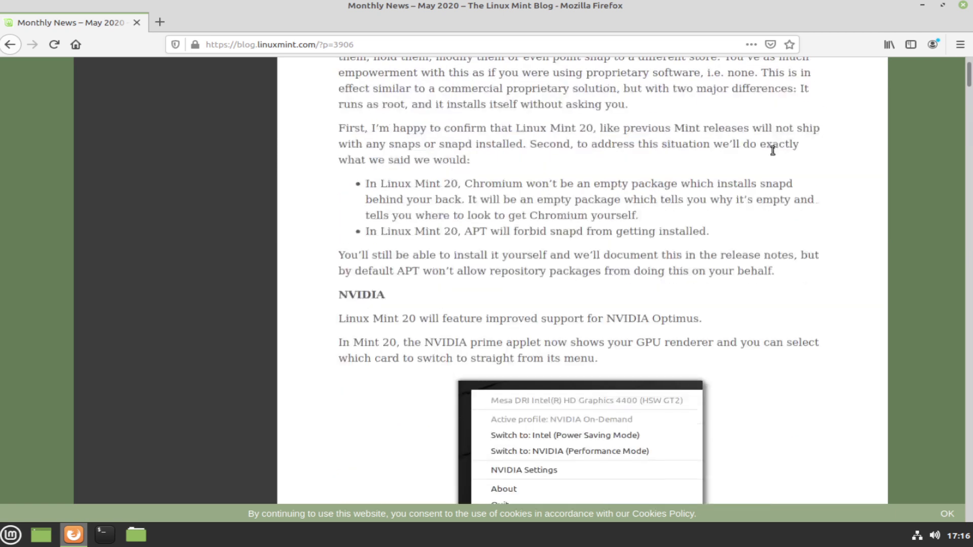
scroll(769, 149, up, 7)
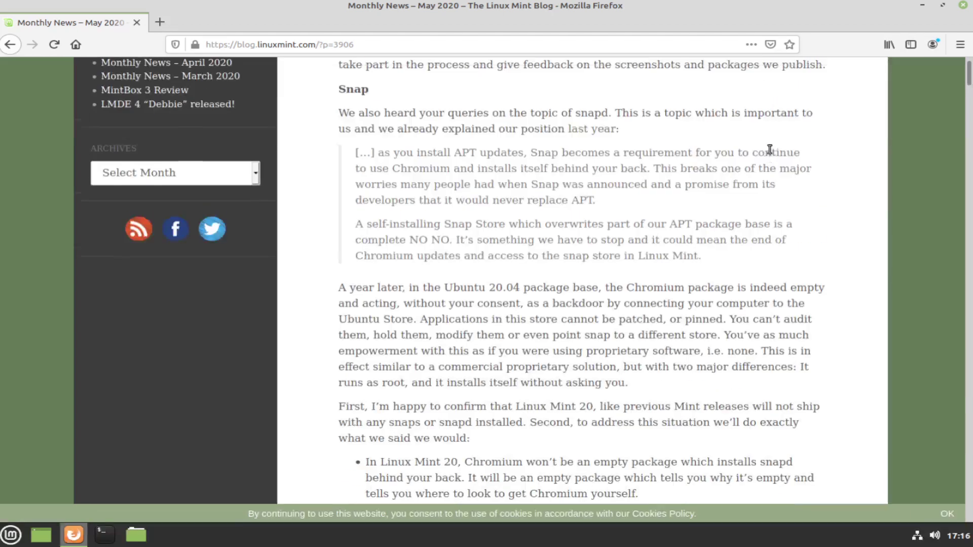
scroll(769, 149, up, 2)
scroll(767, 152, down, 10)
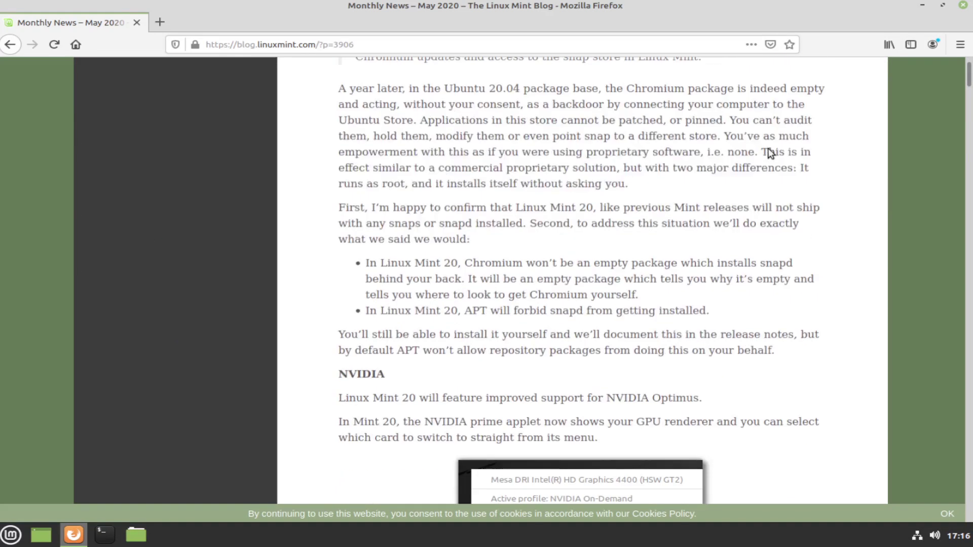
scroll(770, 160, down, 6)
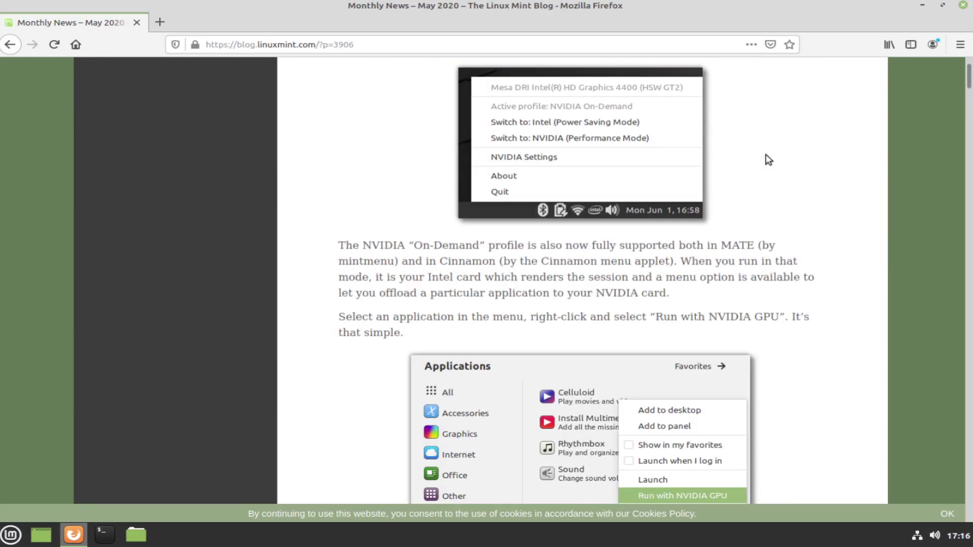
scroll(760, 183, down, 5)
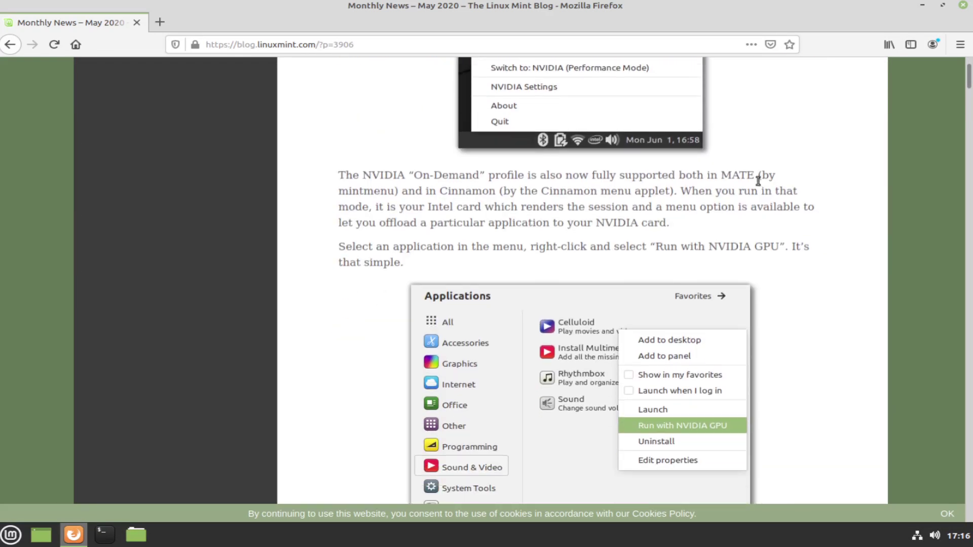
scroll(809, 188, down, 6)
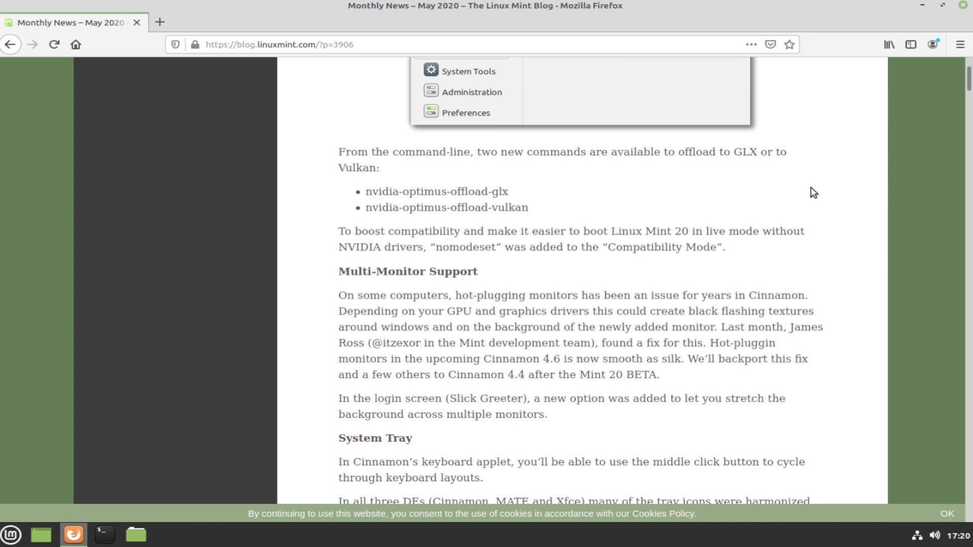
Read the blog post's System Tray and Other News sections and look through the sponsor lists.
scroll(805, 192, down, 2)
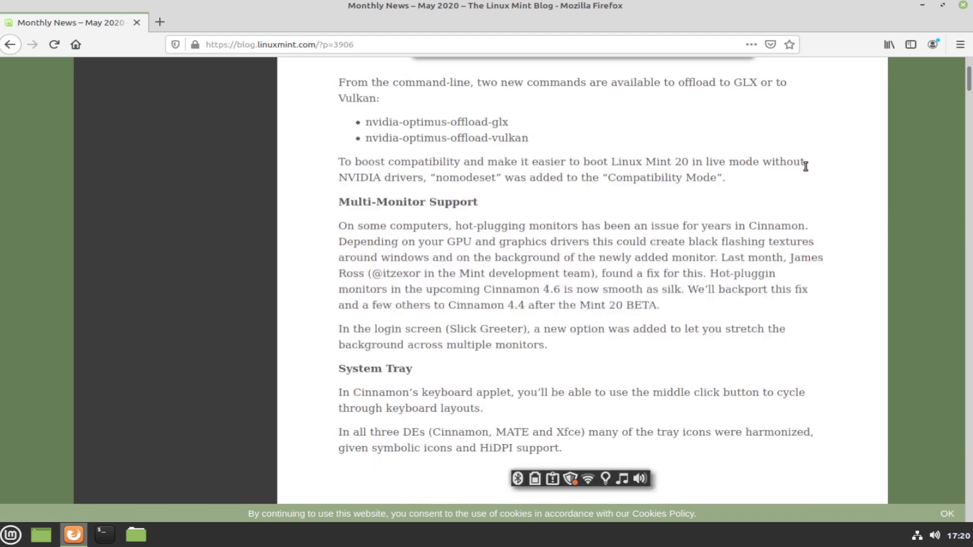
scroll(804, 165, down, 4)
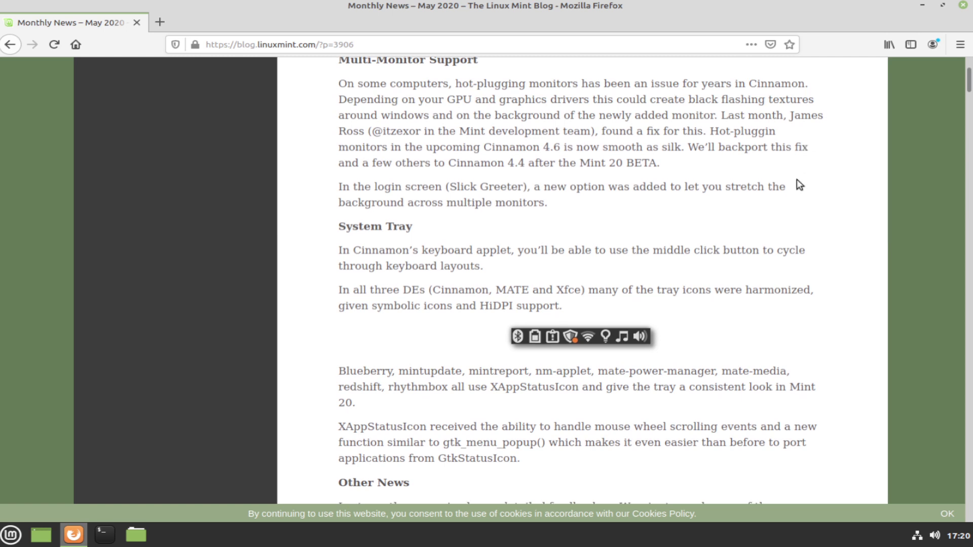
scroll(796, 177, down, 3)
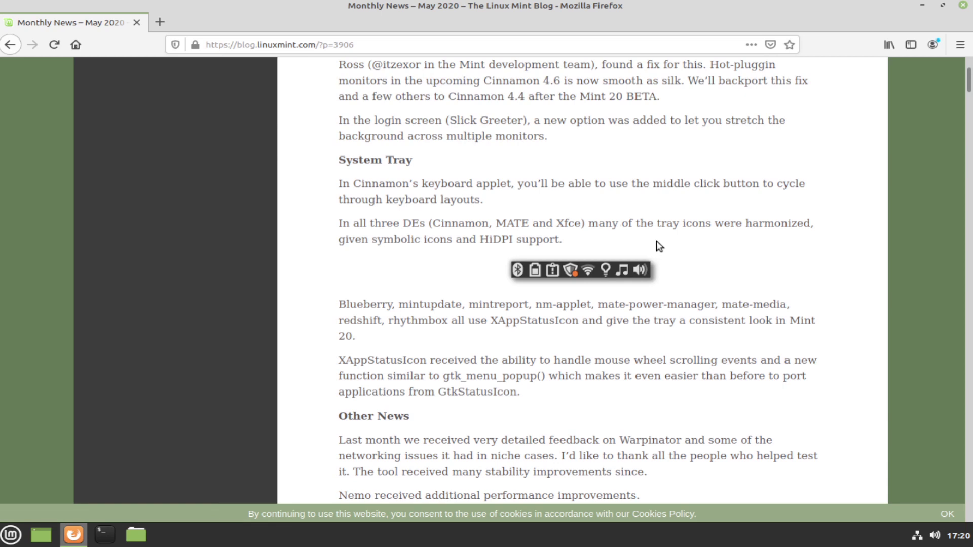
scroll(656, 241, down, 5)
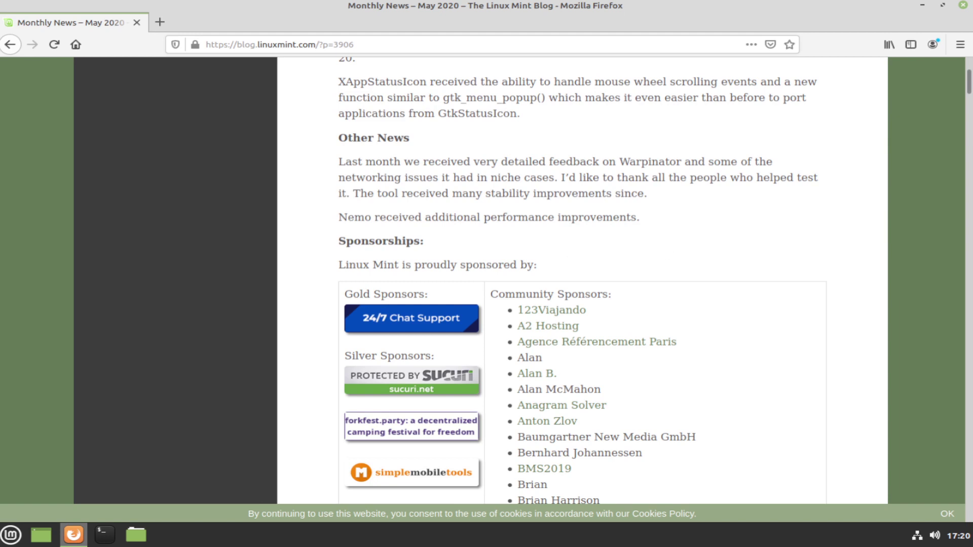
scroll(565, 255, up, 3)
scroll(567, 255, down, 11)
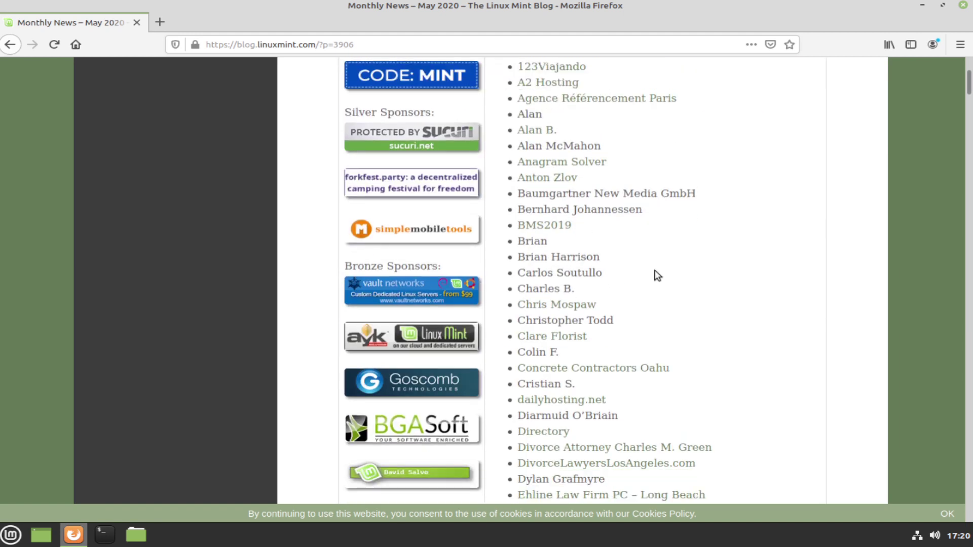
scroll(656, 274, down, 12)
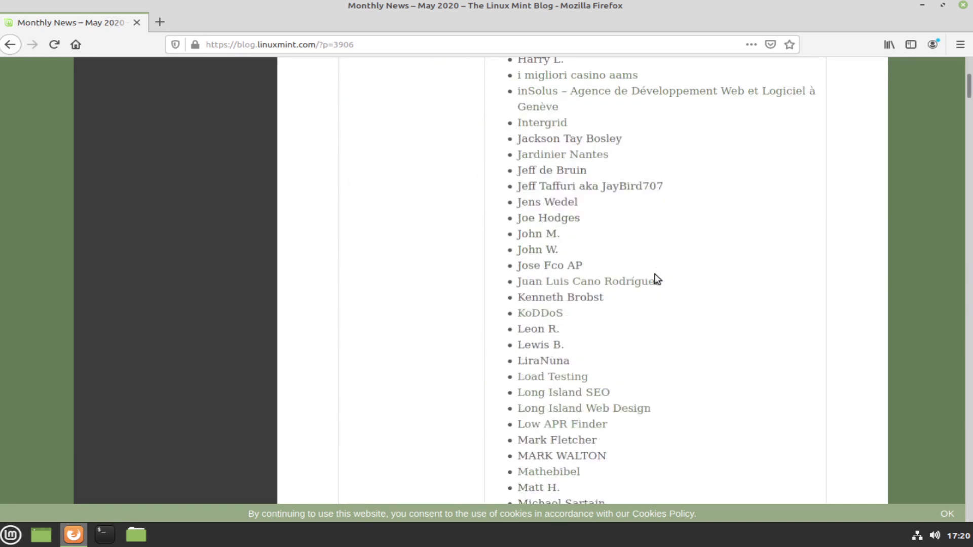
scroll(657, 280, down, 10)
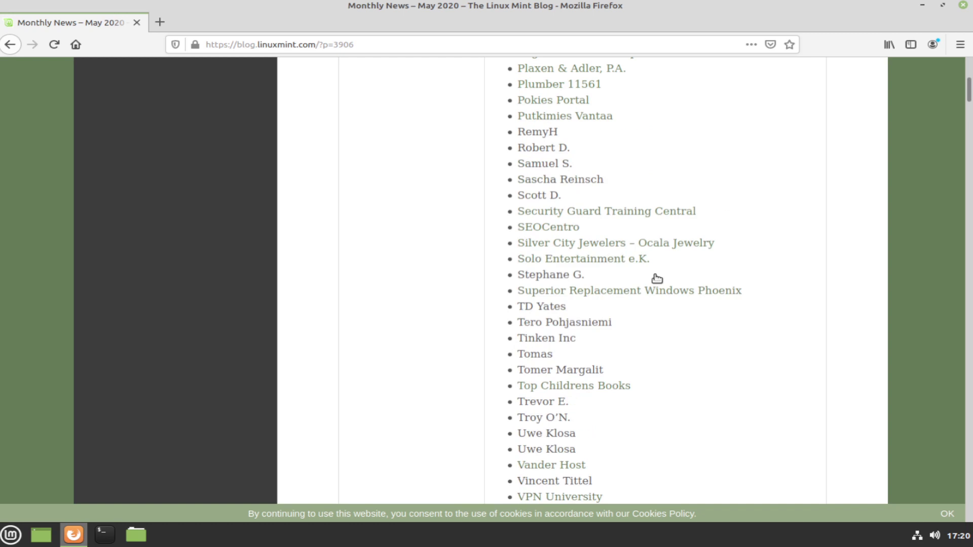
Return to the beginning of the blog post and review the Colors section, highlighting its text temporarily.
scroll(657, 279, up, 5)
scroll(657, 280, up, 20)
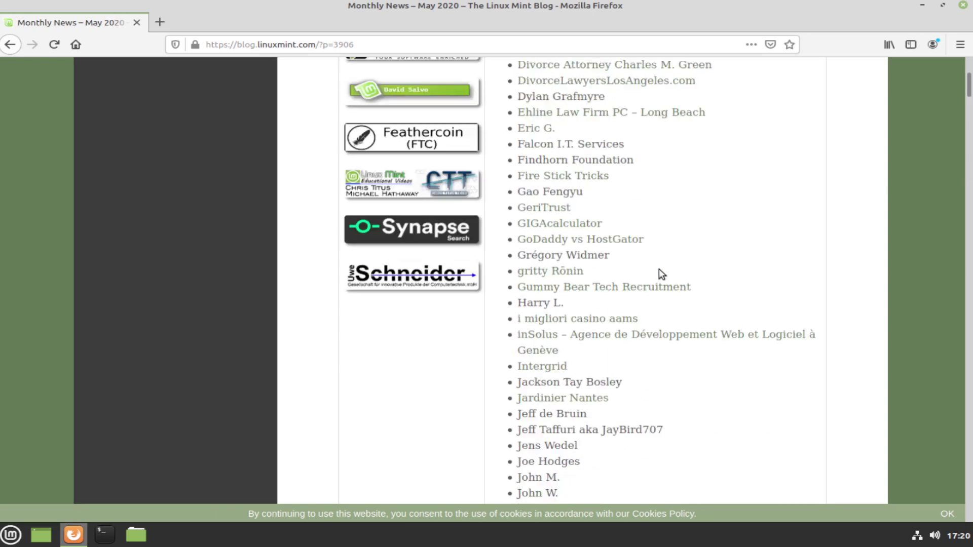
scroll(658, 273, up, 13)
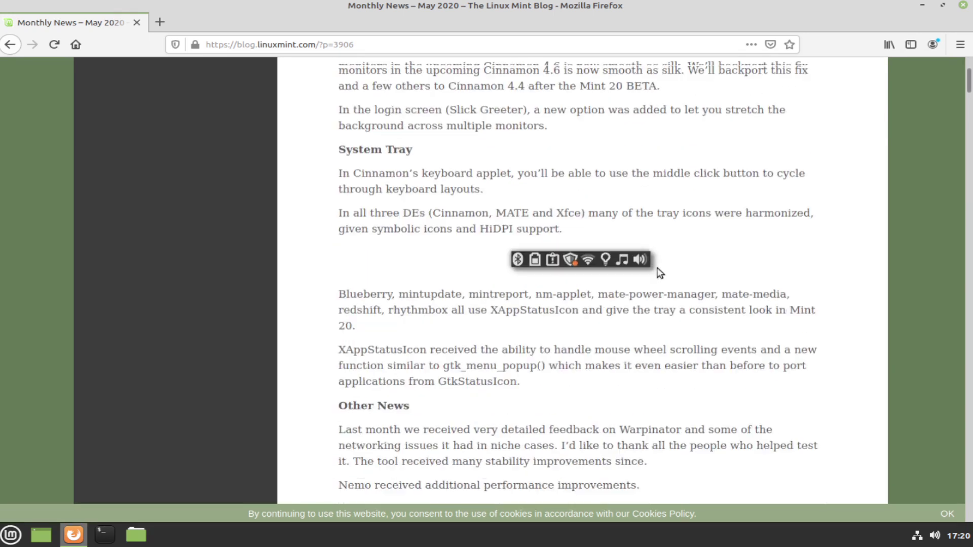
scroll(659, 272, up, 20)
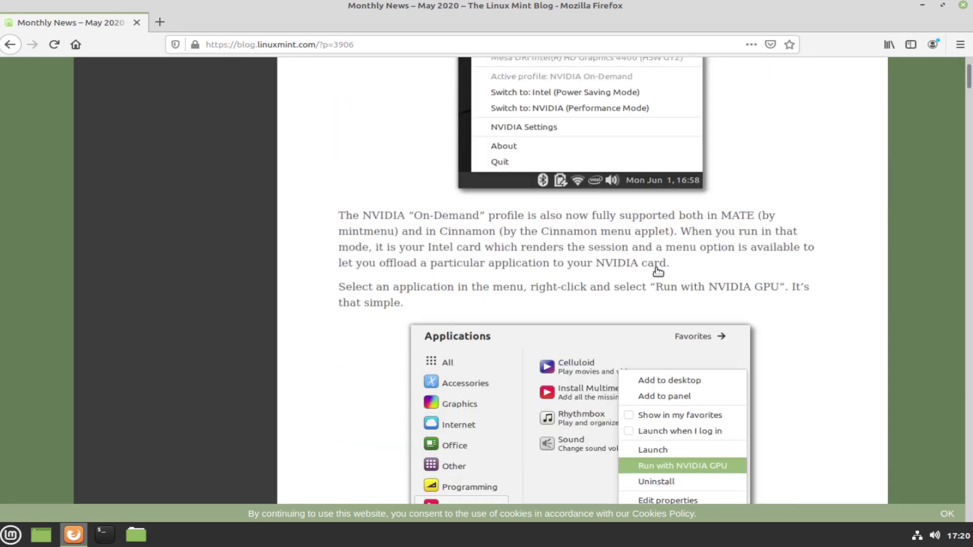
scroll(659, 268, up, 18)
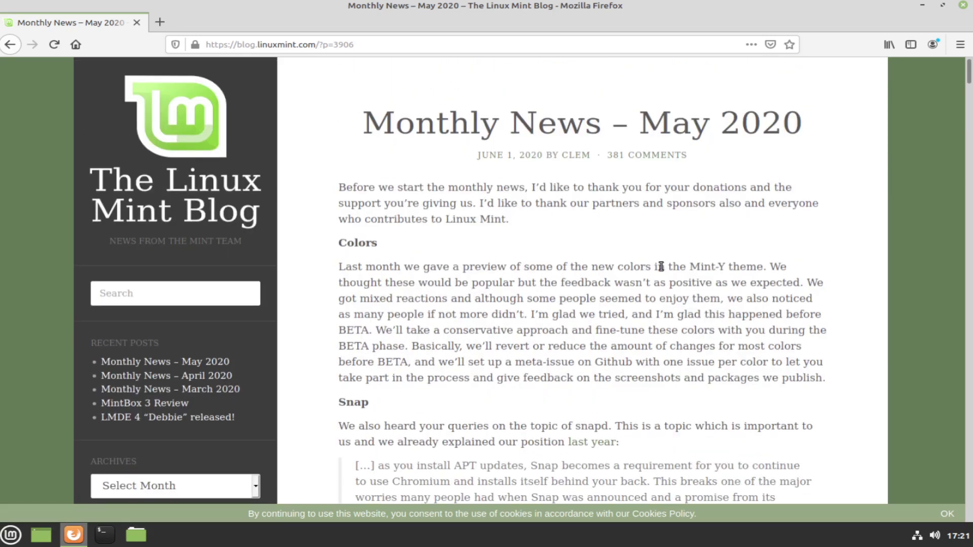
scroll(661, 266, down, 13)
scroll(656, 265, up, 4)
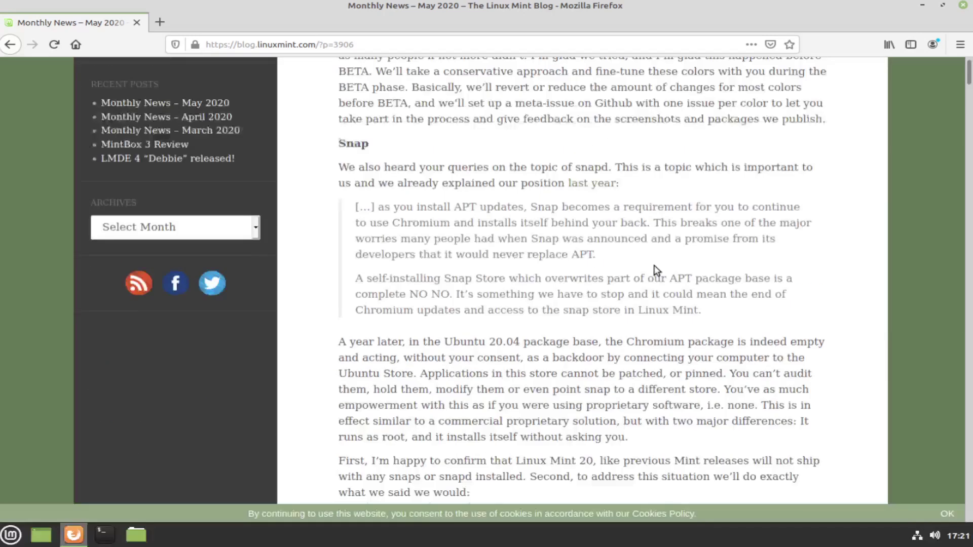
scroll(653, 266, up, 8)
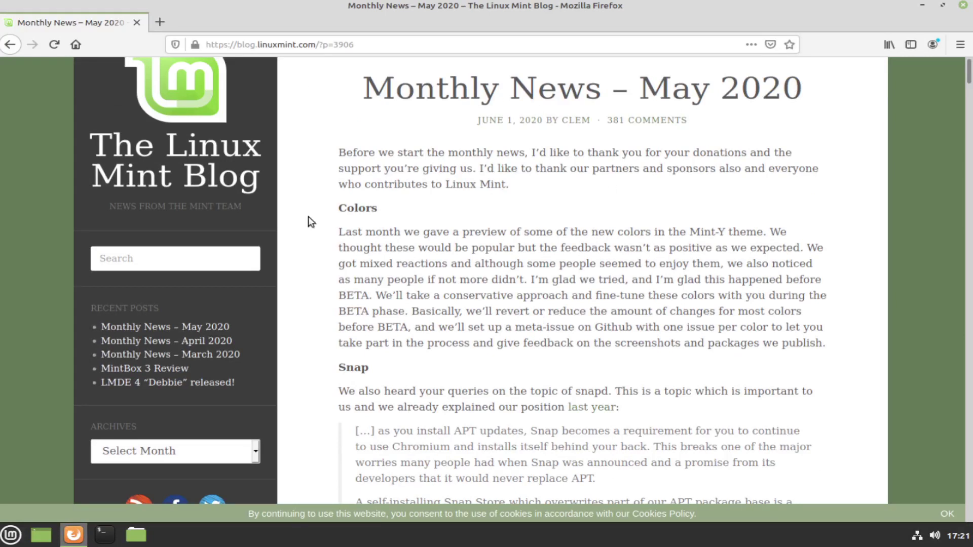
drag(338, 208, 679, 313)
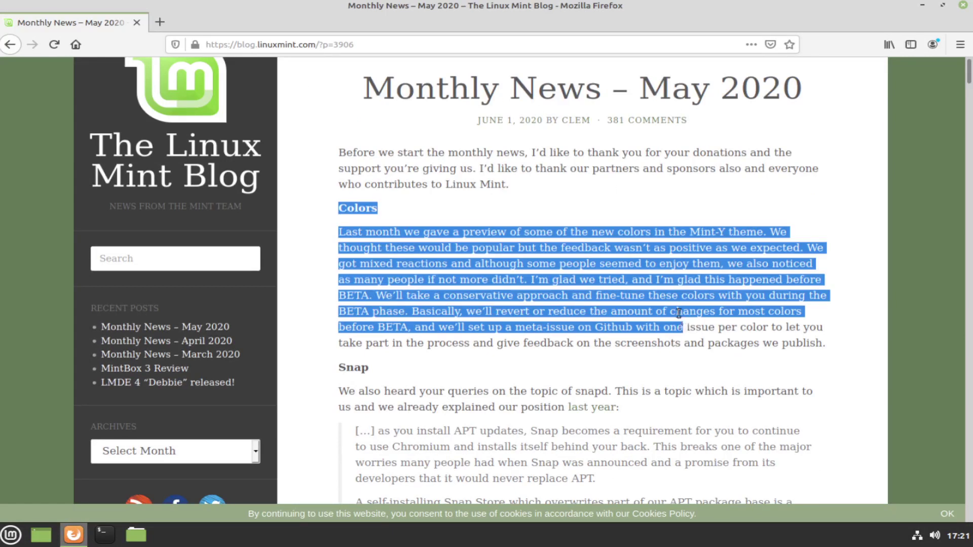
click(679, 313)
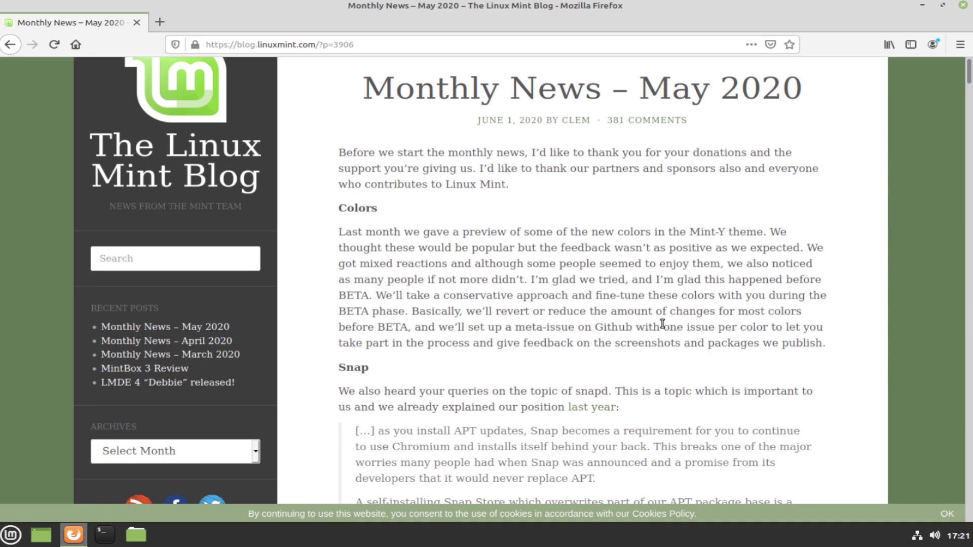
Review the Snap section, temporarily highlighting its text into the paragraph about the Ubuntu 20.04 package base.
scroll(659, 322, down, 1)
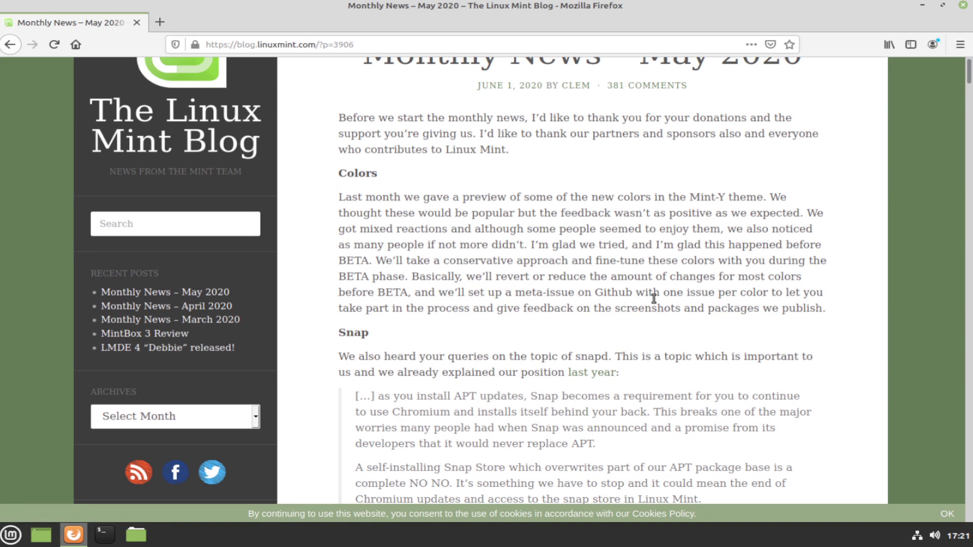
scroll(652, 299, down, 4)
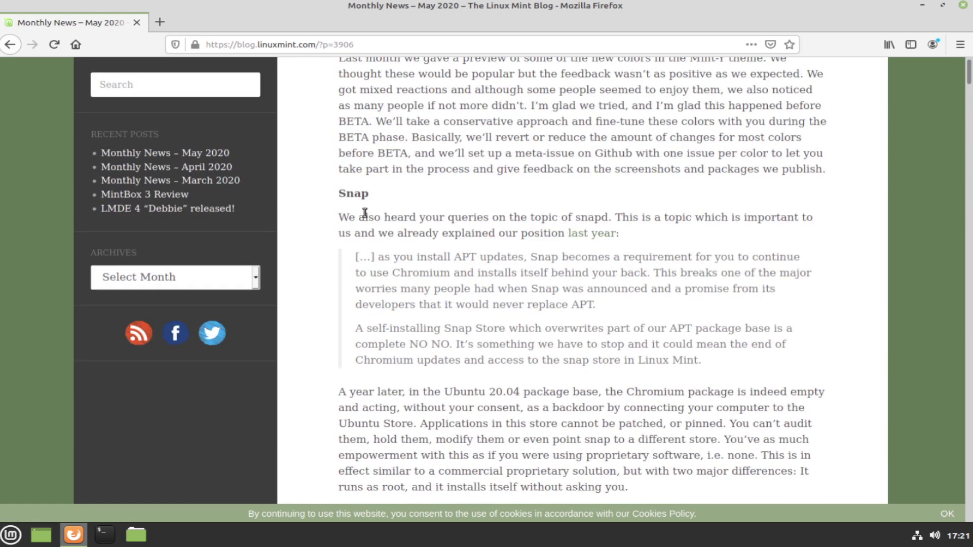
drag(366, 193, 674, 406)
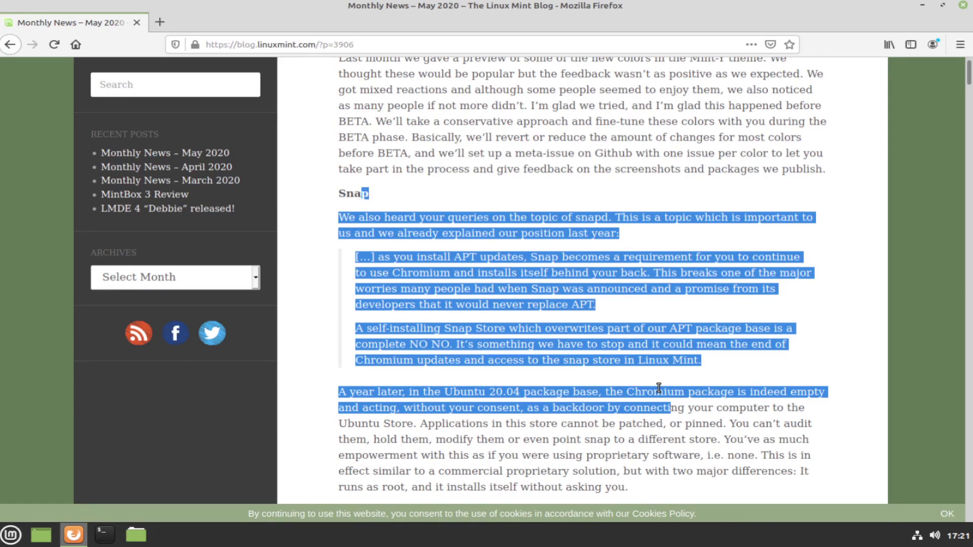
click(659, 387)
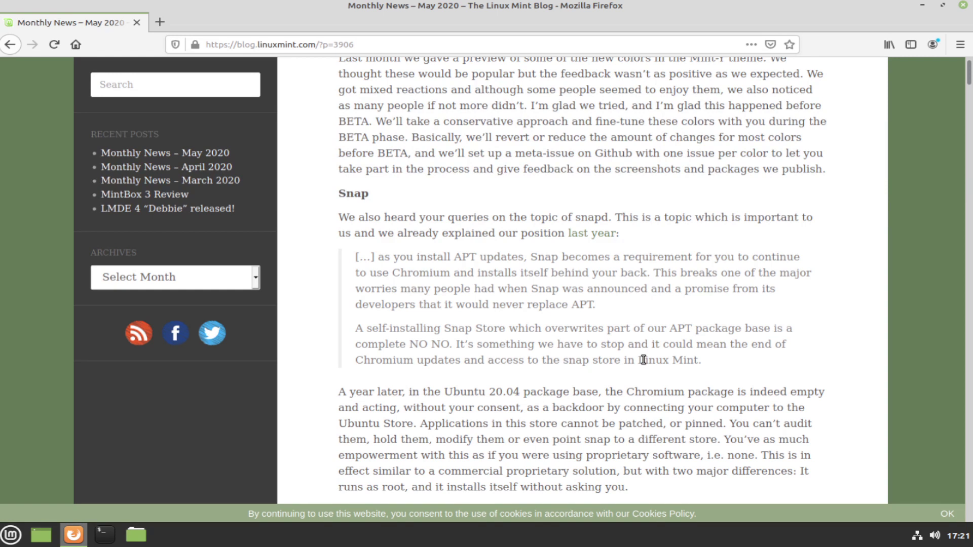
Read the NVIDIA section and view the Graphics category in the desktop's application menu, closing the menu again.
scroll(642, 360, down, 6)
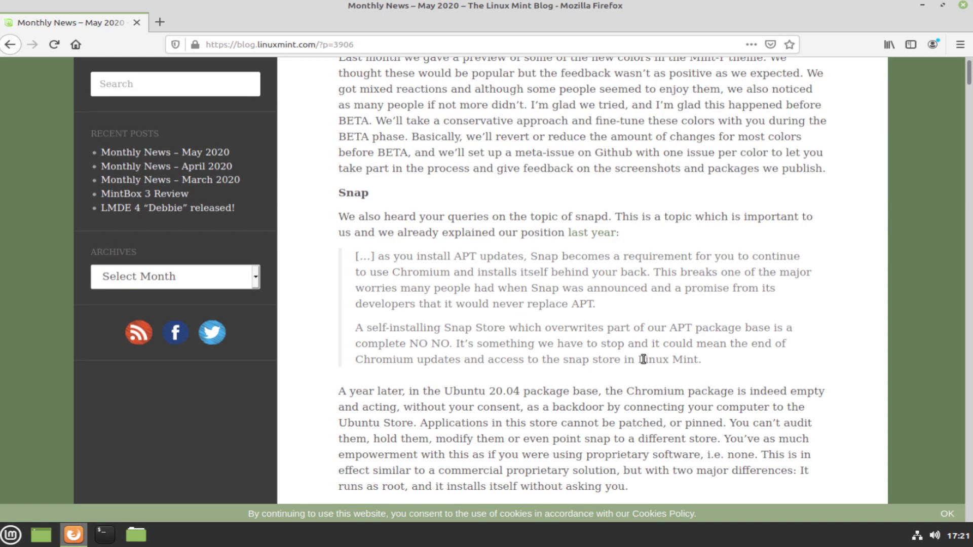
scroll(642, 357, down, 5)
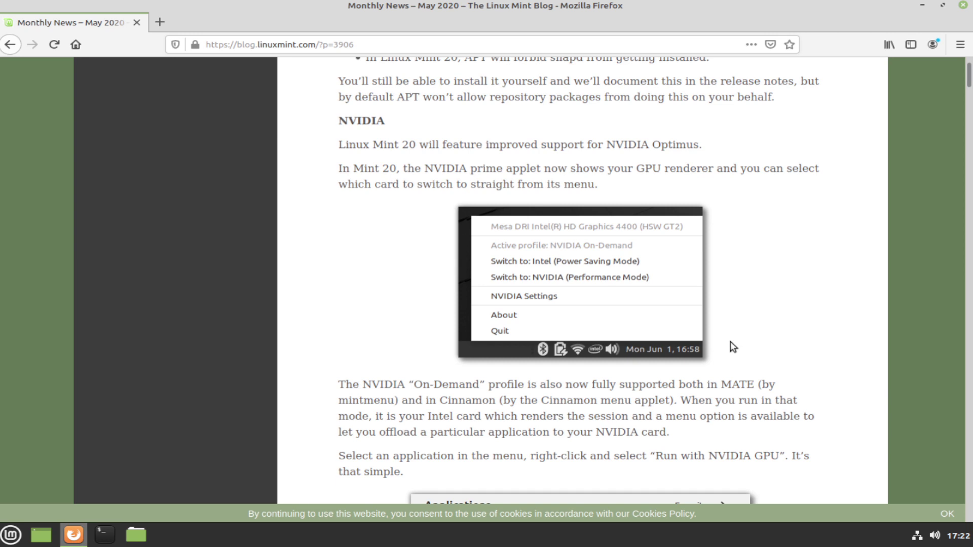
scroll(731, 342, down, 5)
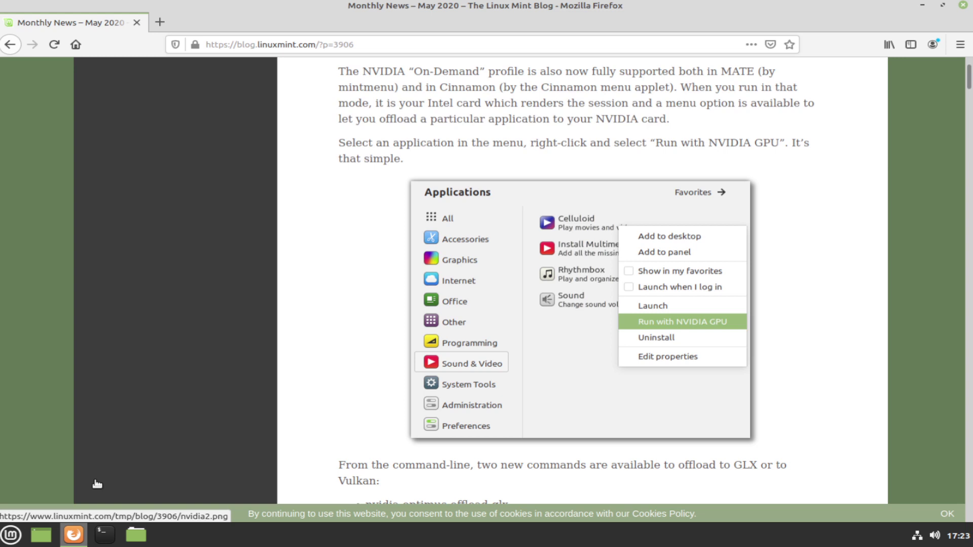
click(11, 534)
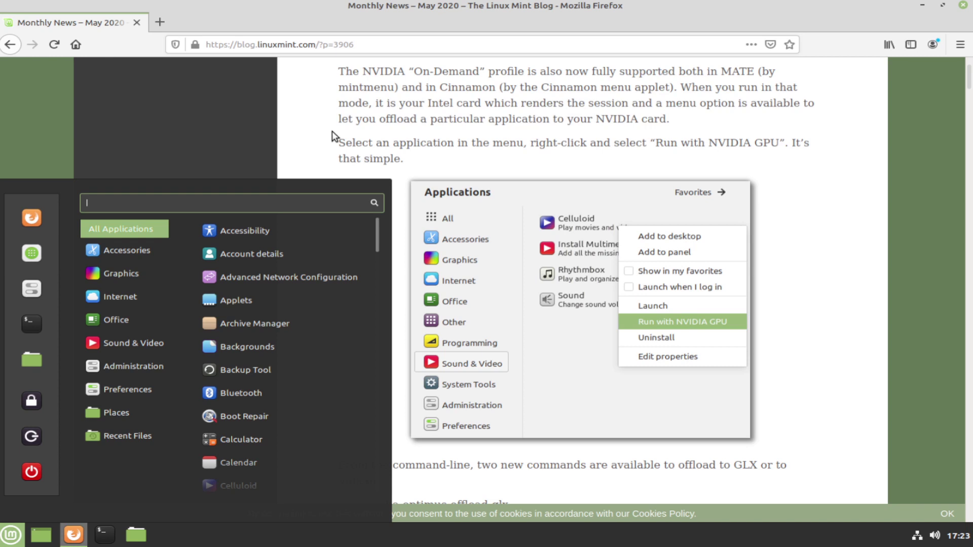
mouse_move(157, 272)
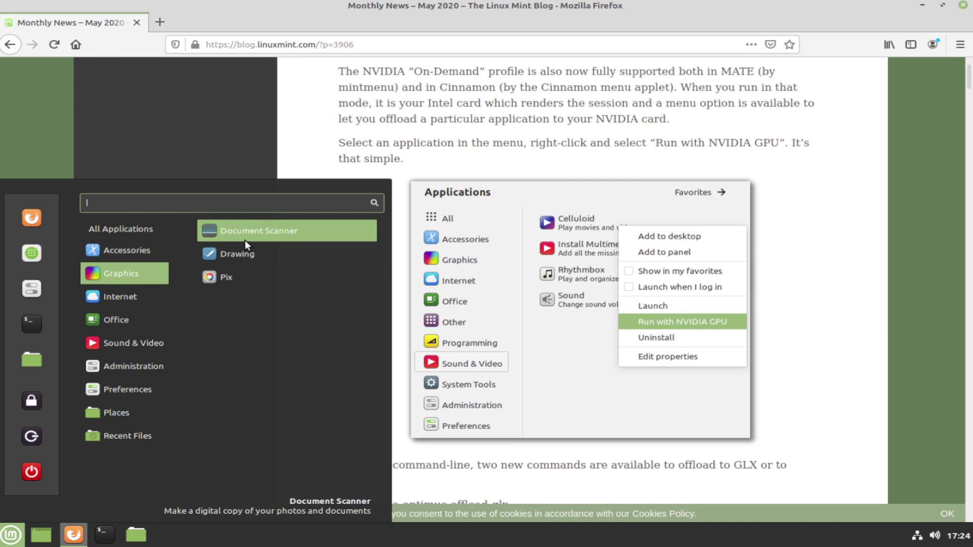
click(640, 181)
Review the post's Multi-Monitor Support, System Tray and Other News sections, and close the browser.
scroll(641, 182, down, 3)
scroll(641, 183, down, 3)
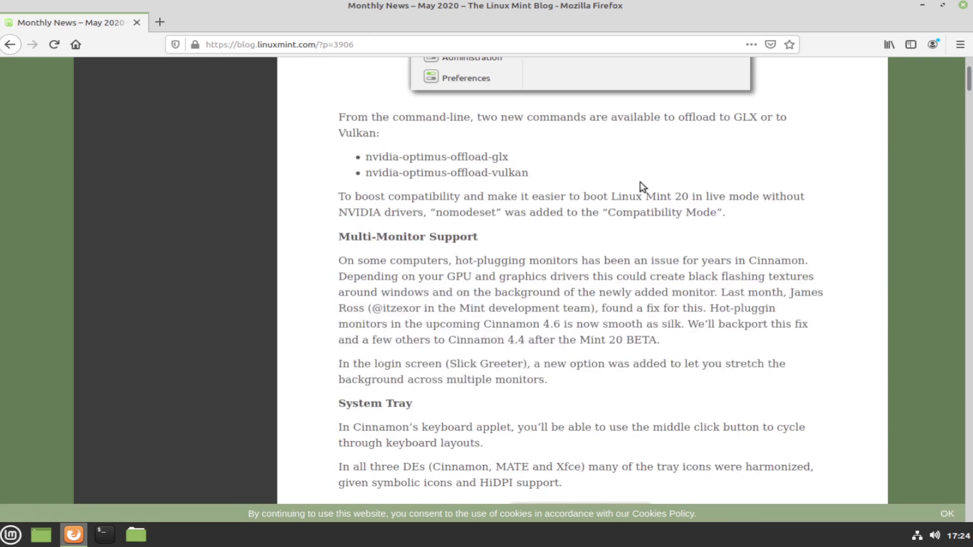
scroll(640, 183, down, 4)
scroll(514, 174, down, 2)
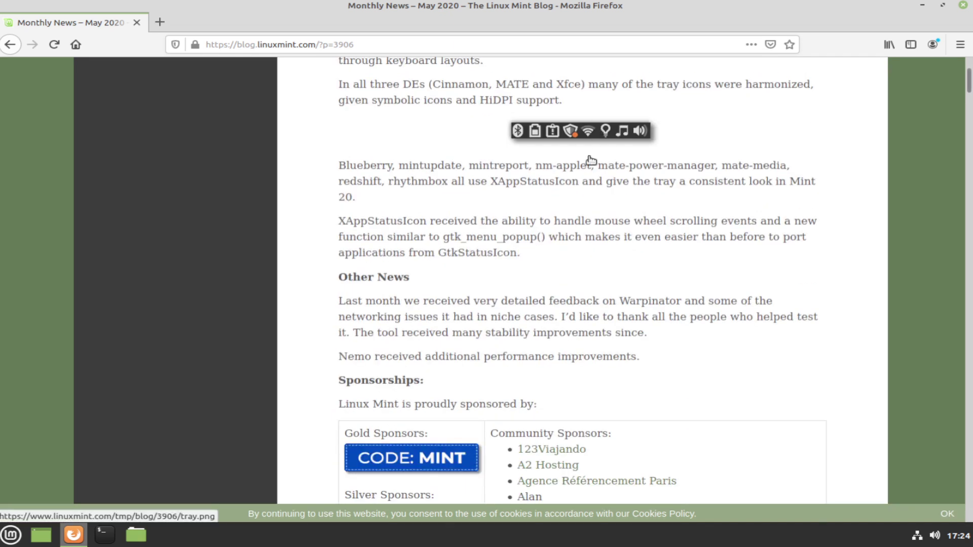
scroll(590, 158, down, 3)
scroll(589, 157, up, 7)
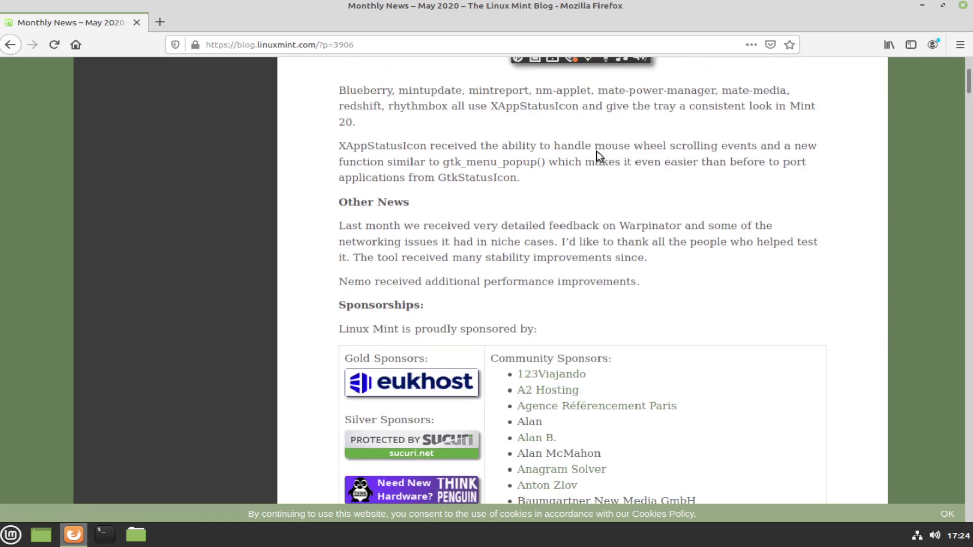
click(963, 6)
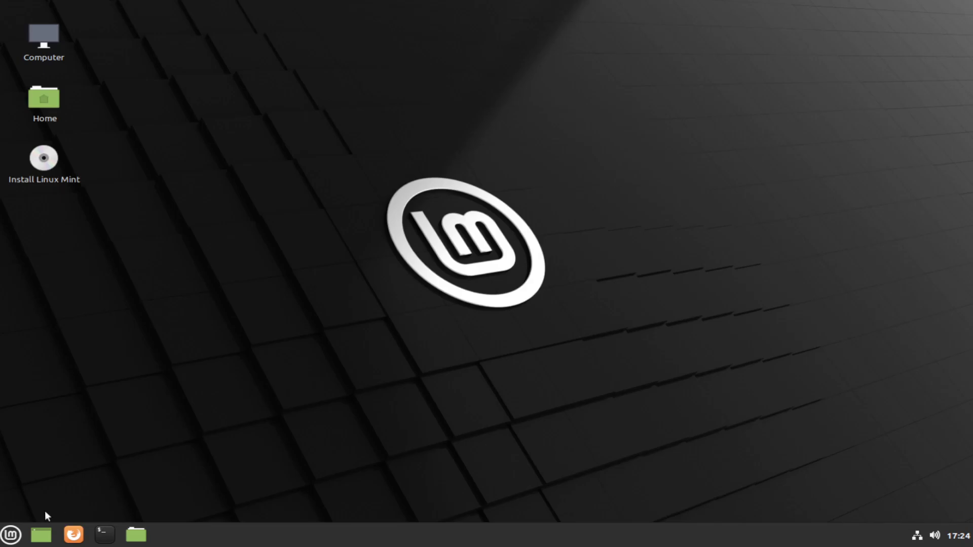
Launch the Files application from the Accessories category.
click(14, 541)
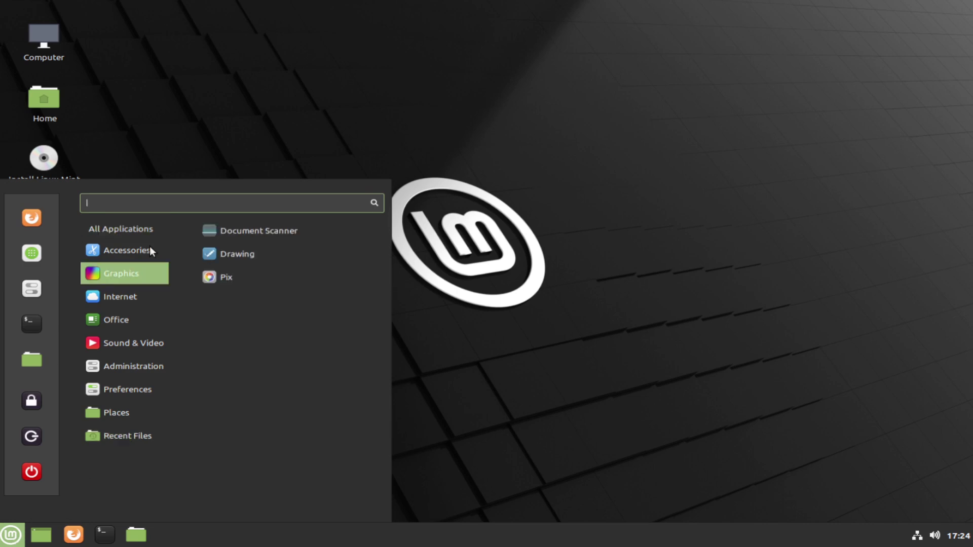
mouse_move(146, 248)
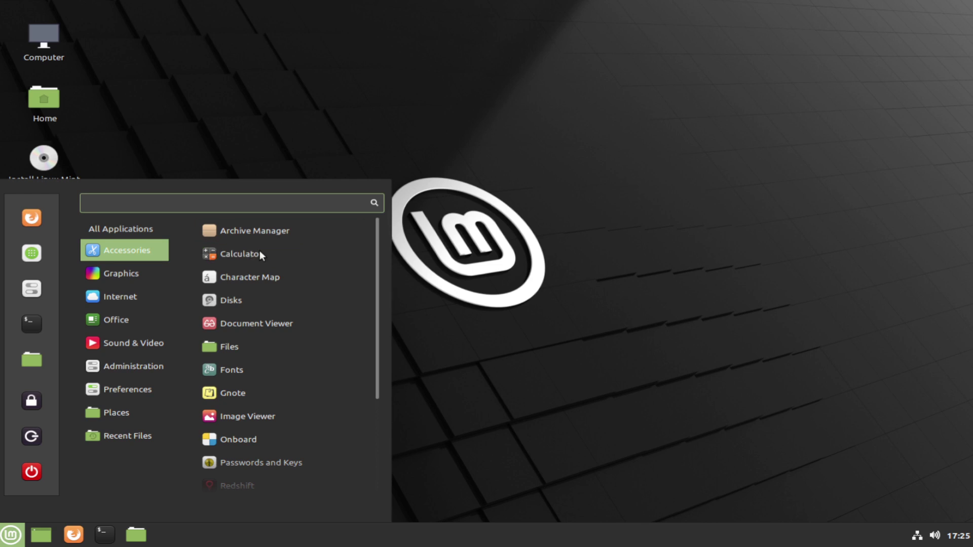
click(268, 348)
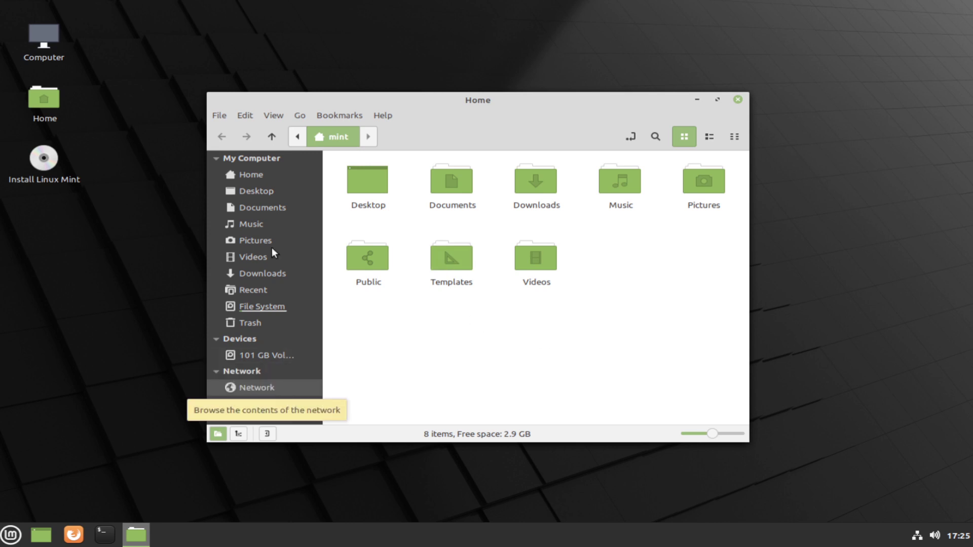
Navigate from the mint home folder to the file system root and display its contents in List View.
click(272, 129)
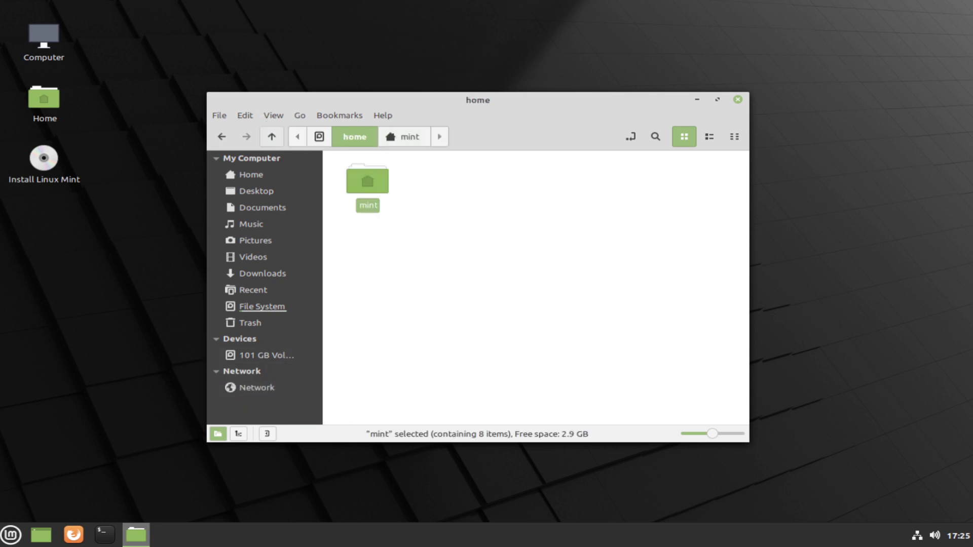
click(420, 133)
click(353, 135)
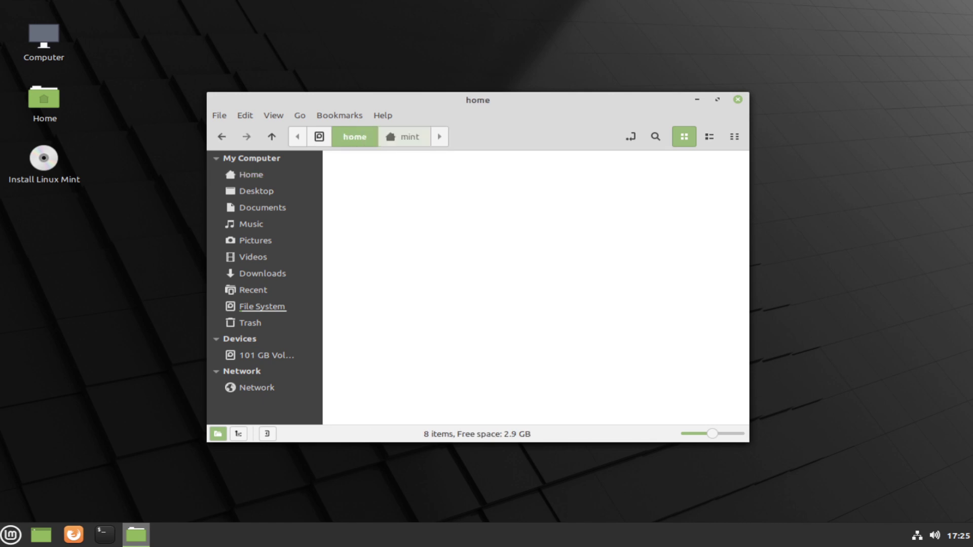
click(313, 138)
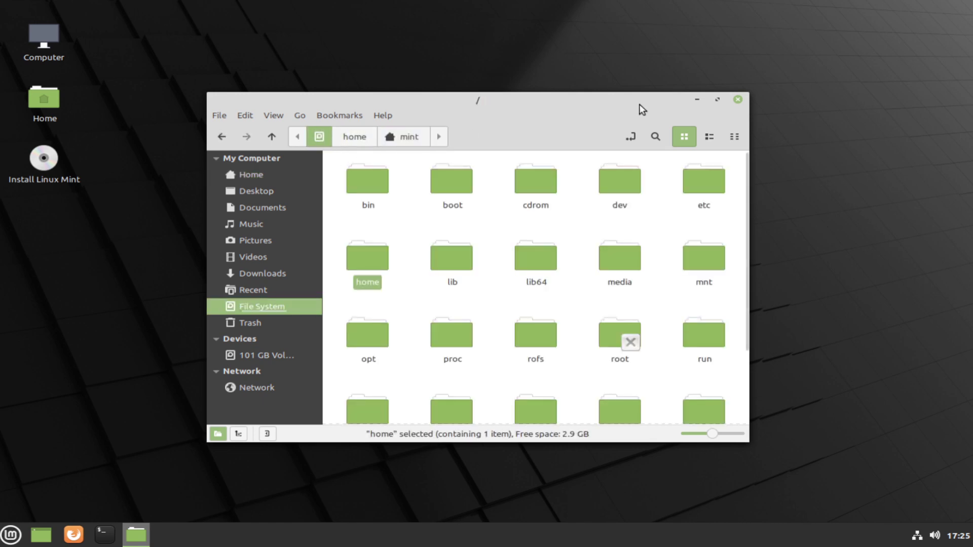
click(715, 143)
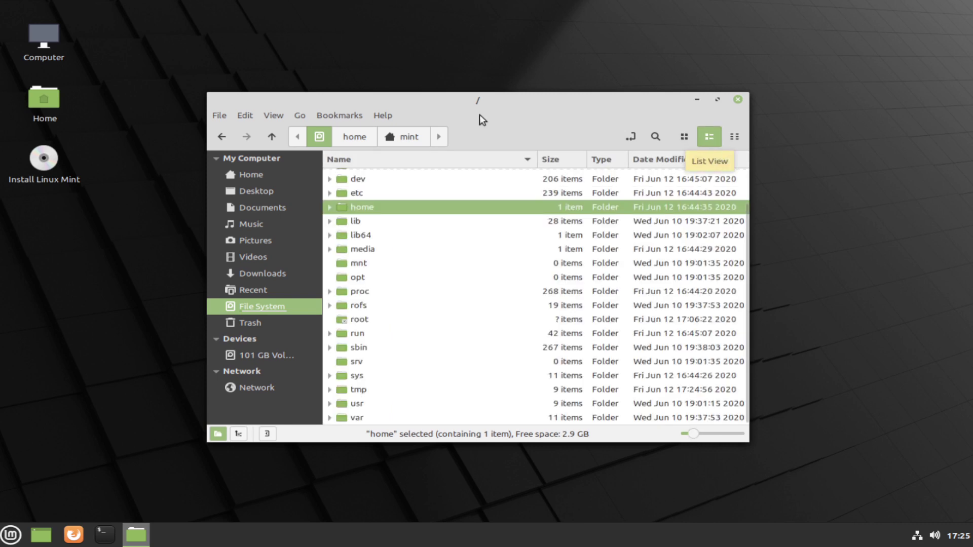
View the file manager's About information, and close both the dialog and the file manager.
click(381, 114)
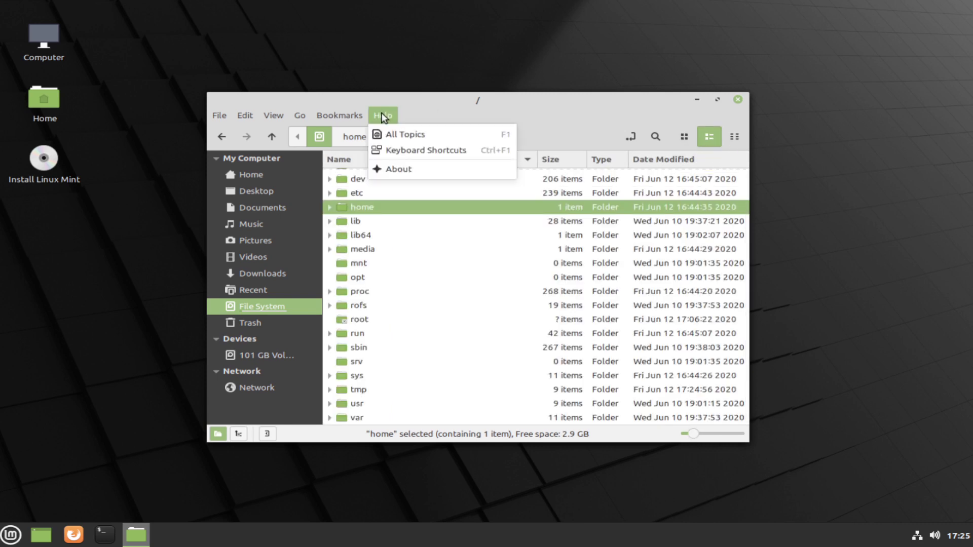
click(404, 169)
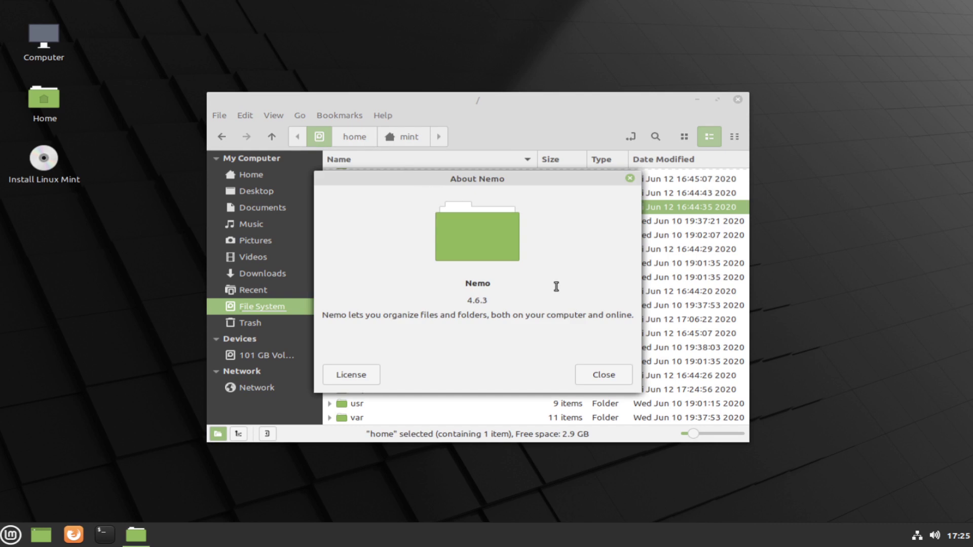
click(603, 372)
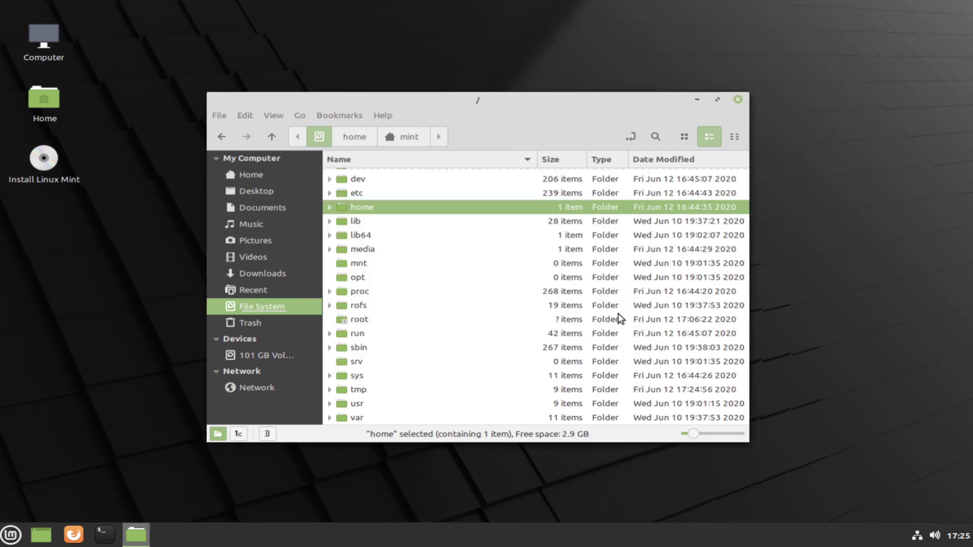
click(739, 97)
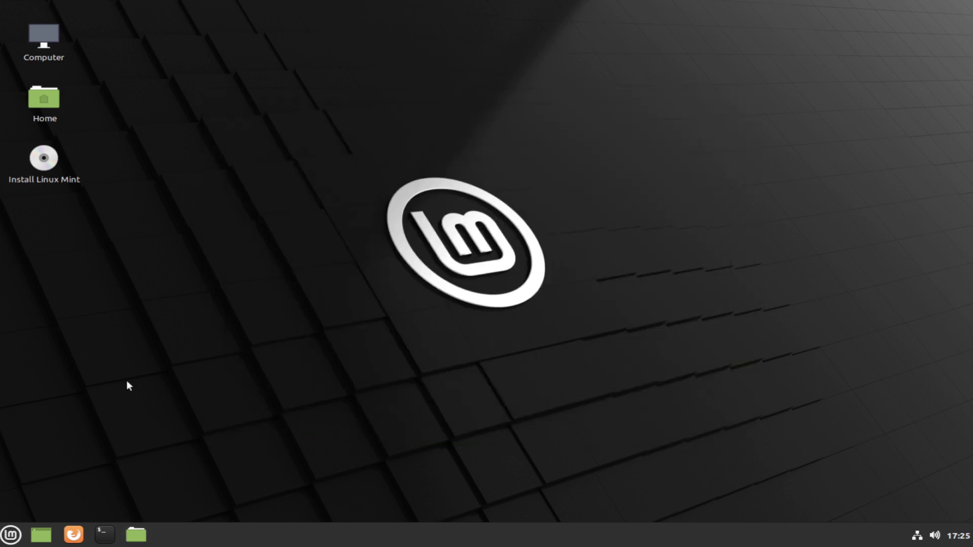
Launch Warpinator from the Accessories category to check for other computers on the network, and close it.
click(11, 533)
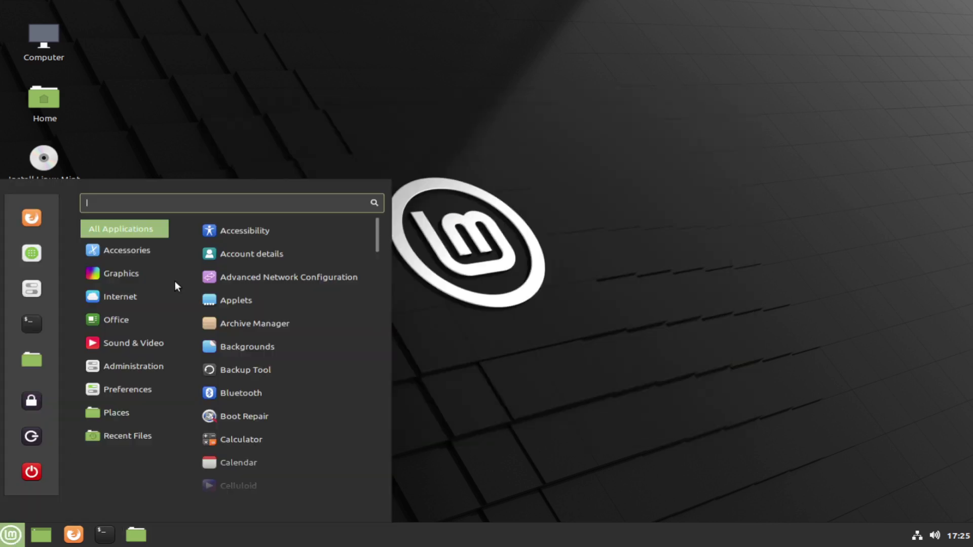
scroll(275, 298, down, 3)
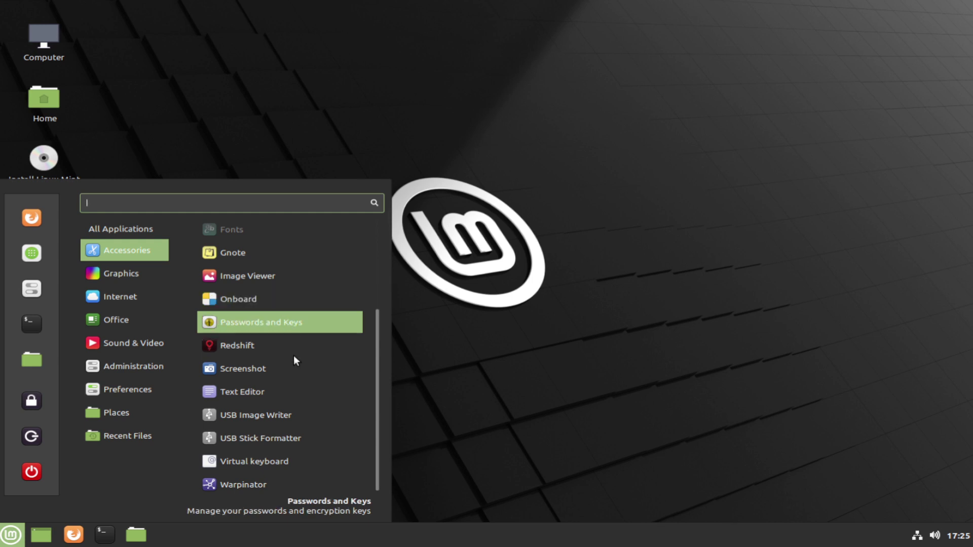
click(269, 487)
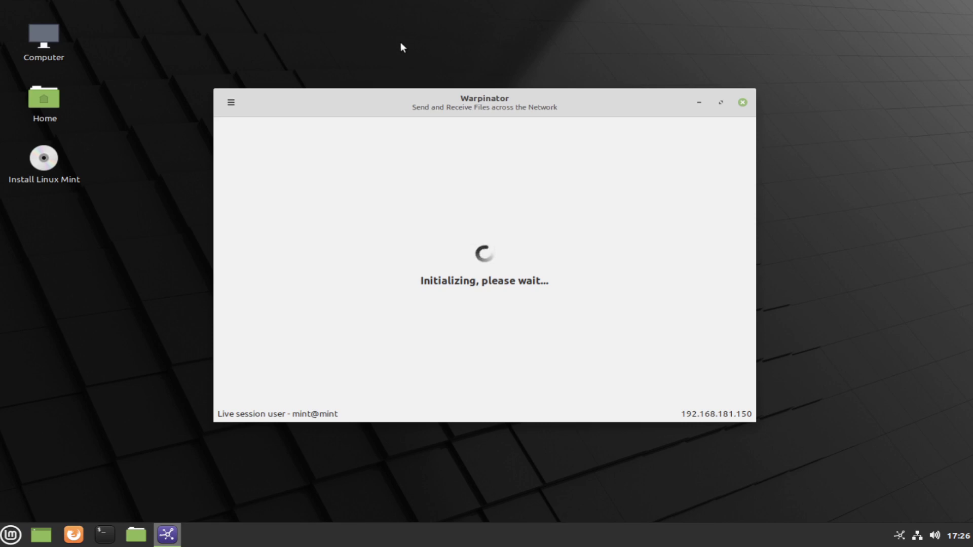
drag(386, 96, 545, 76)
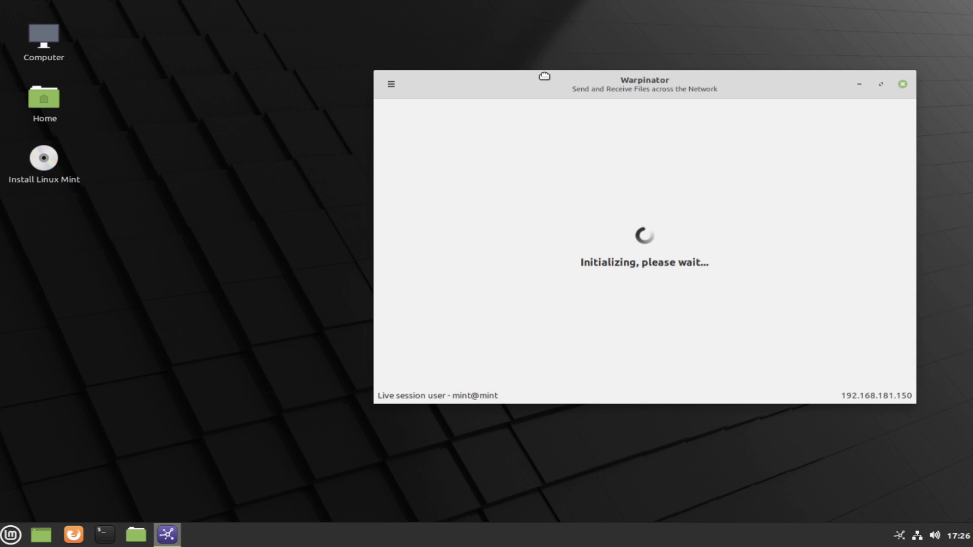
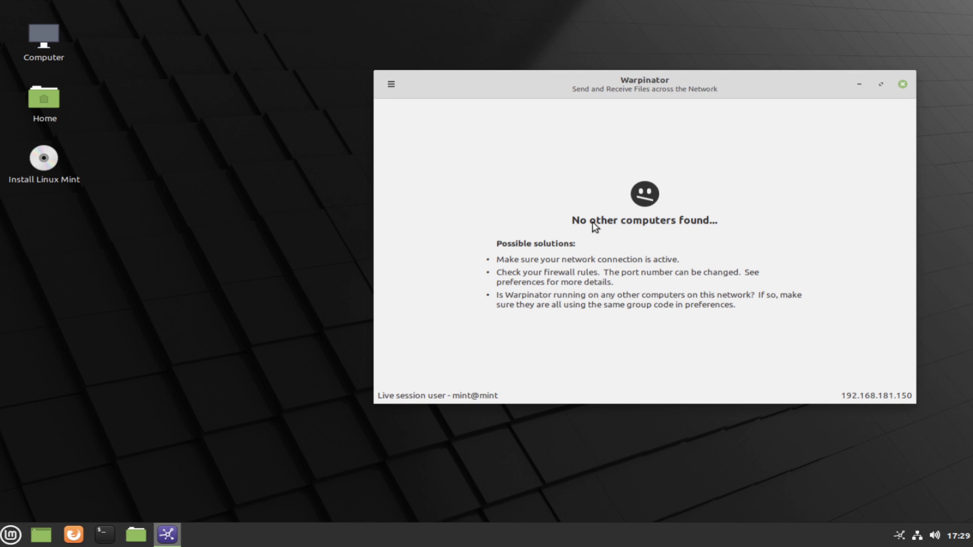
click(903, 85)
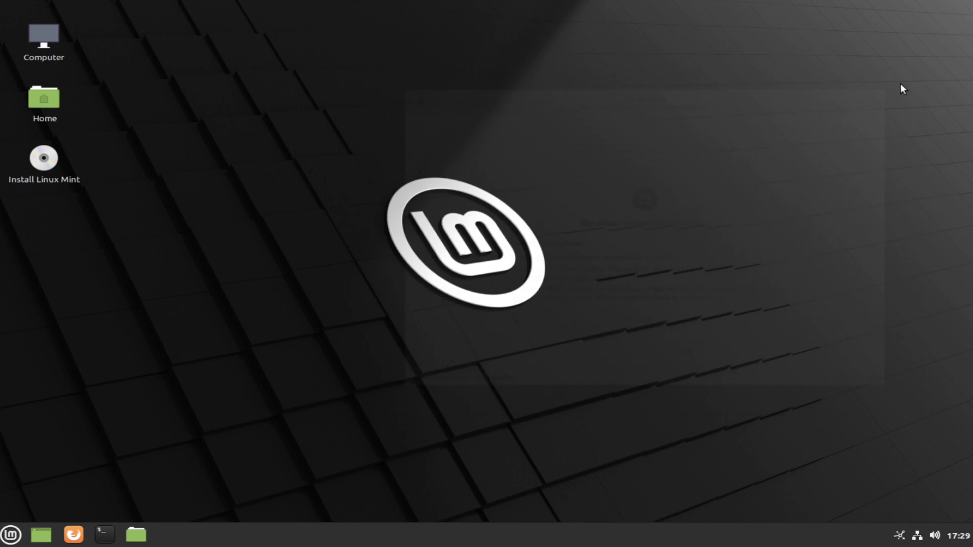
Review the Accessories category and launch Thunderbird Mail from the Internet category, dismissing its email account setup before closing the program.
click(12, 531)
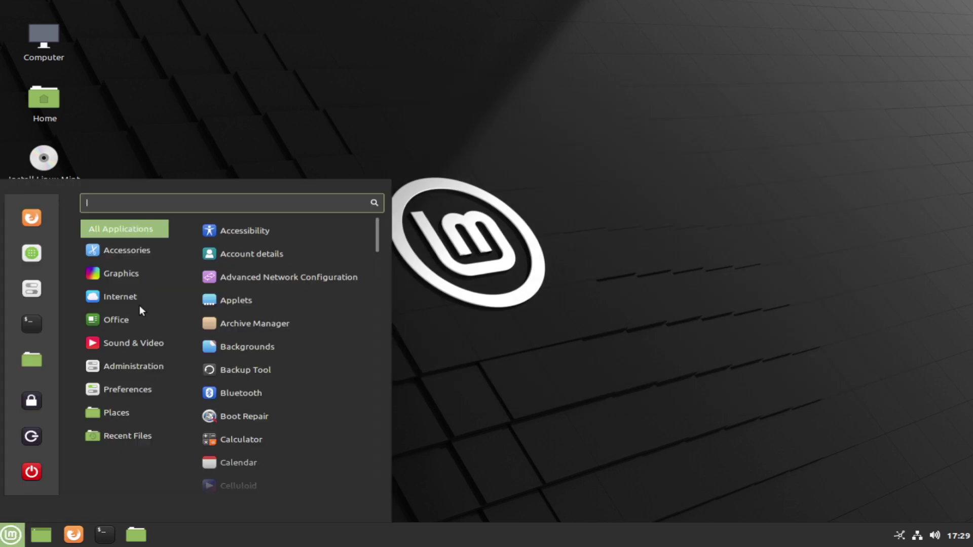
mouse_move(141, 254)
scroll(251, 281, down, 3)
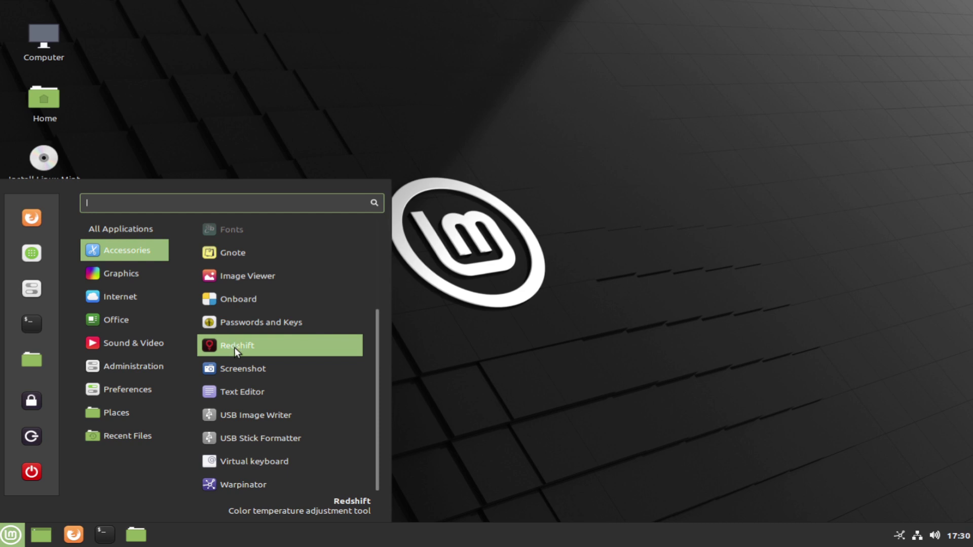
scroll(234, 347, up, 3)
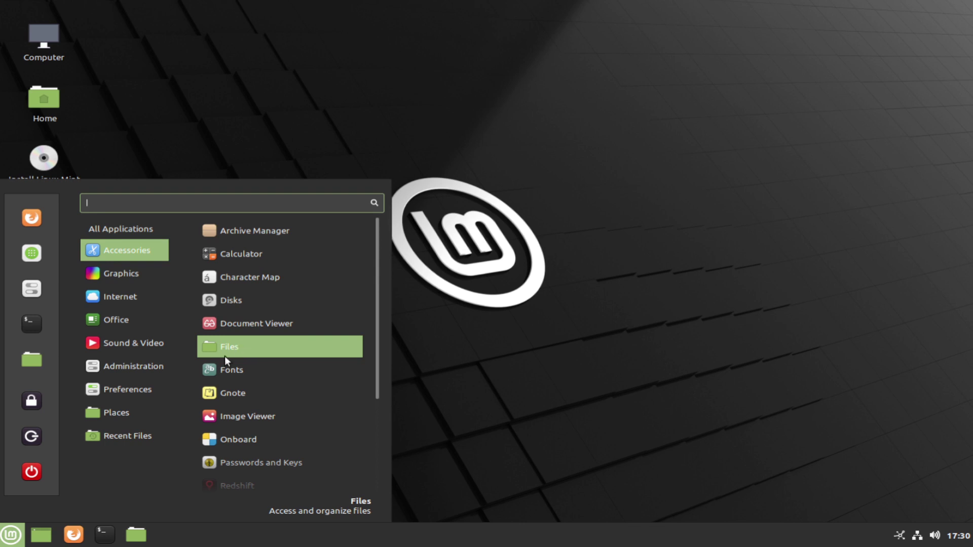
mouse_move(143, 282)
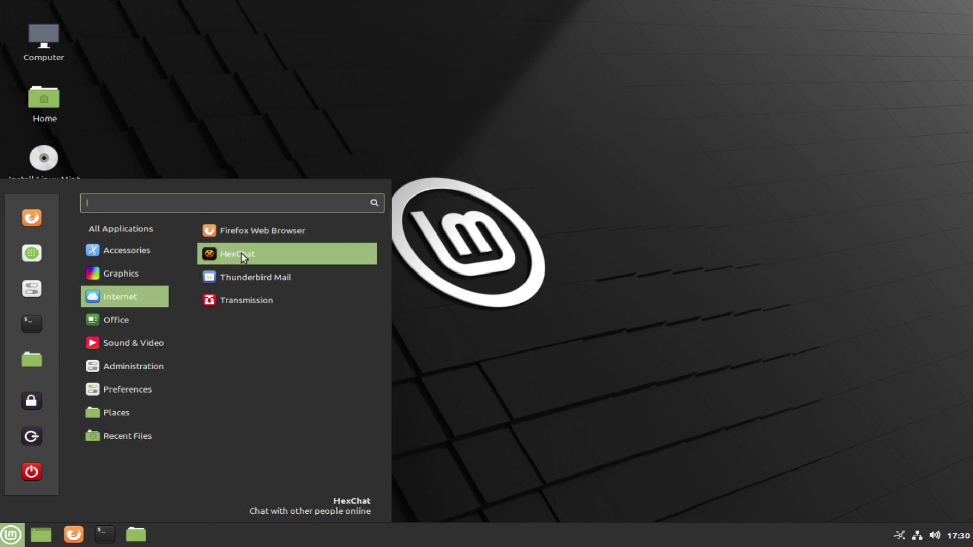
click(245, 279)
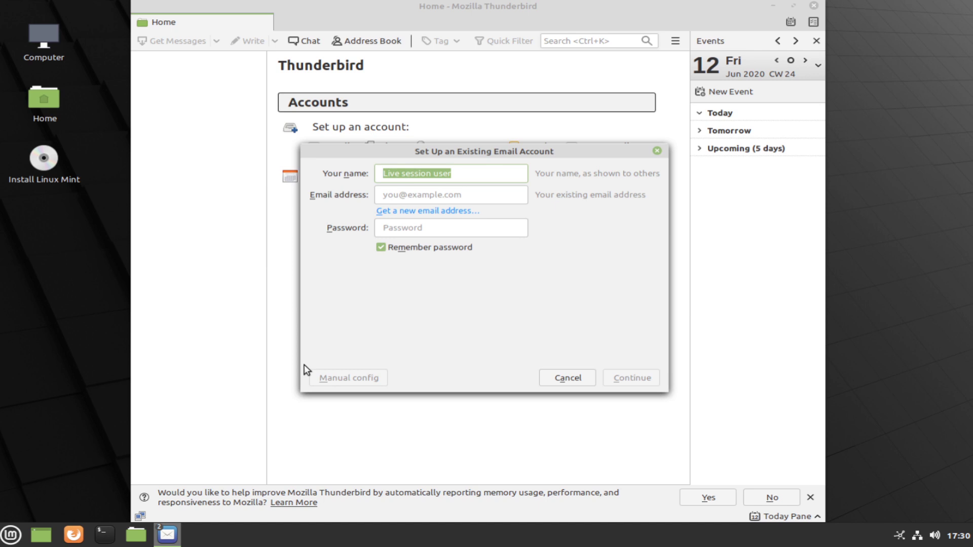
click(657, 151)
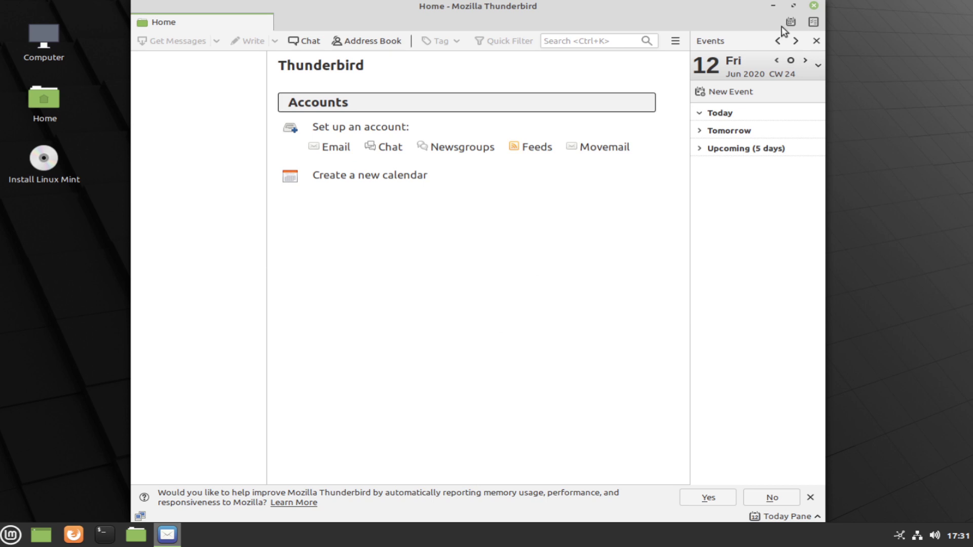
click(819, 7)
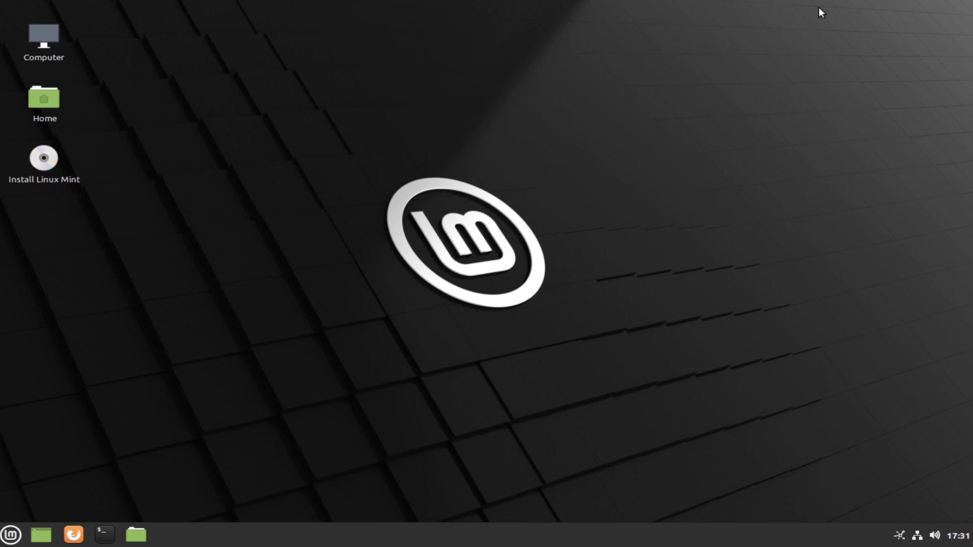
Launch Transmission from the Internet category, agree to its file sharing notice, and close it after viewing its main window.
click(10, 535)
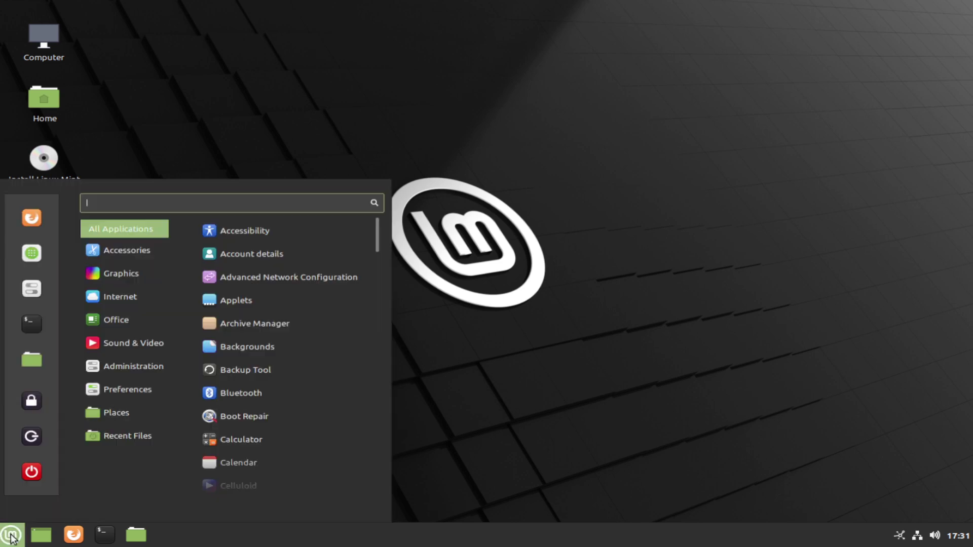
mouse_move(107, 315)
mouse_move(135, 299)
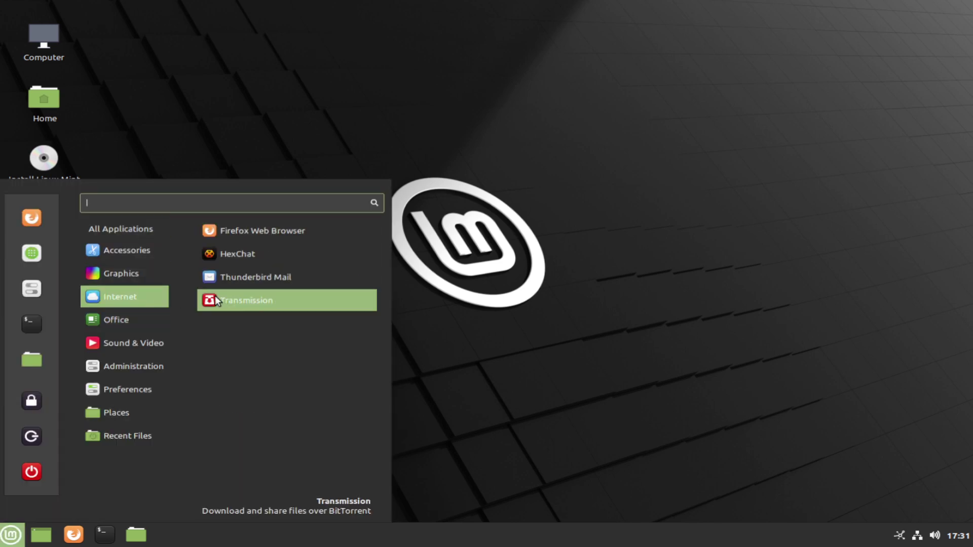
click(234, 301)
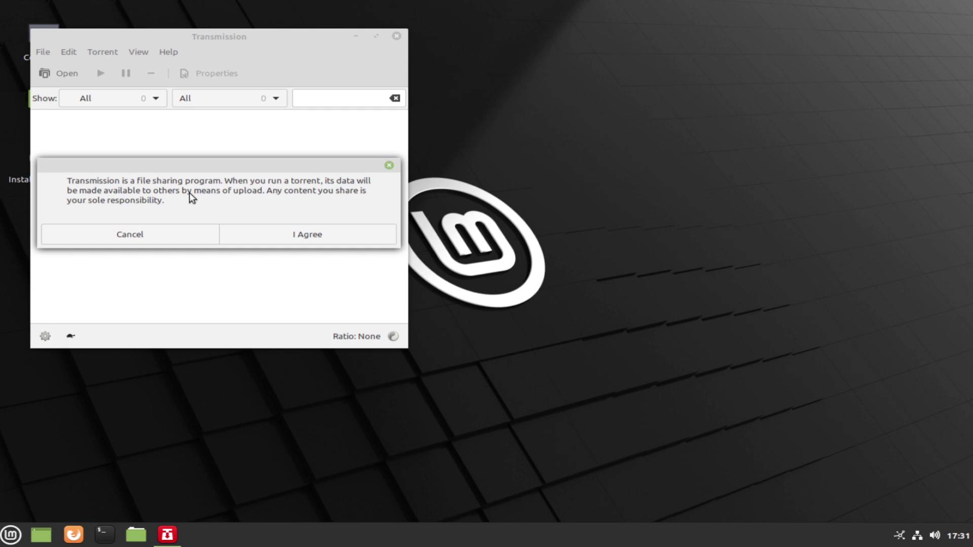
click(326, 228)
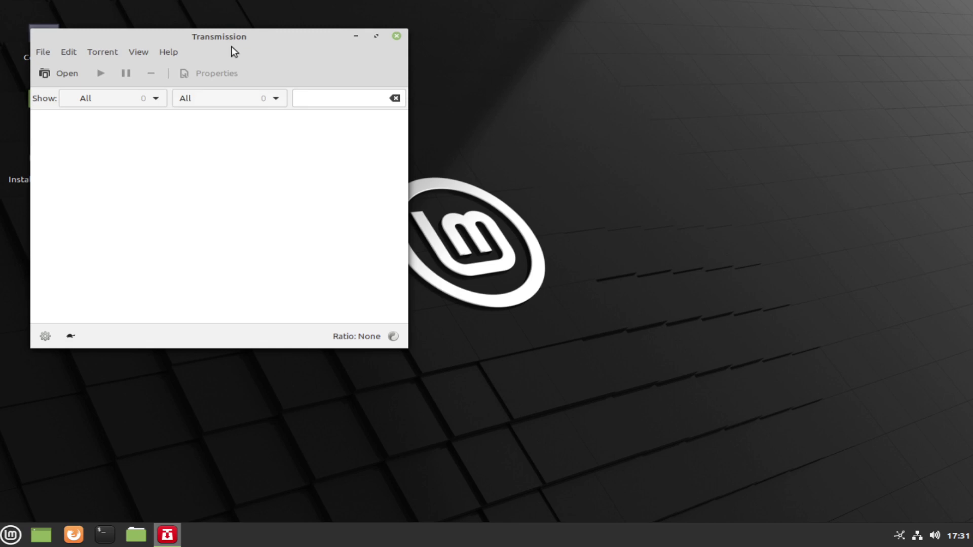
drag(246, 43, 531, 49)
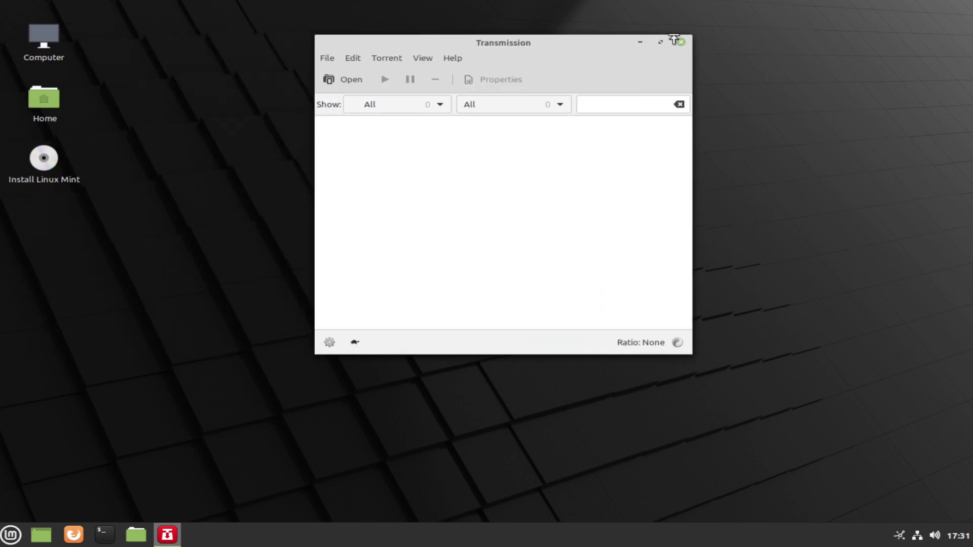
click(682, 44)
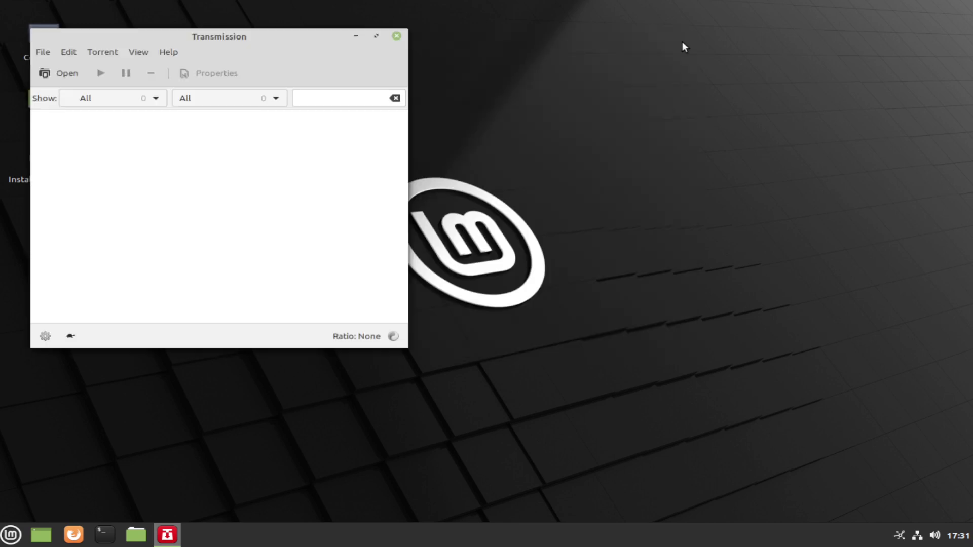
Launch Synaptic Package Manager from the Administration category, dismiss its introduction, and maximize the window with a taller package list.
click(11, 534)
mouse_move(136, 348)
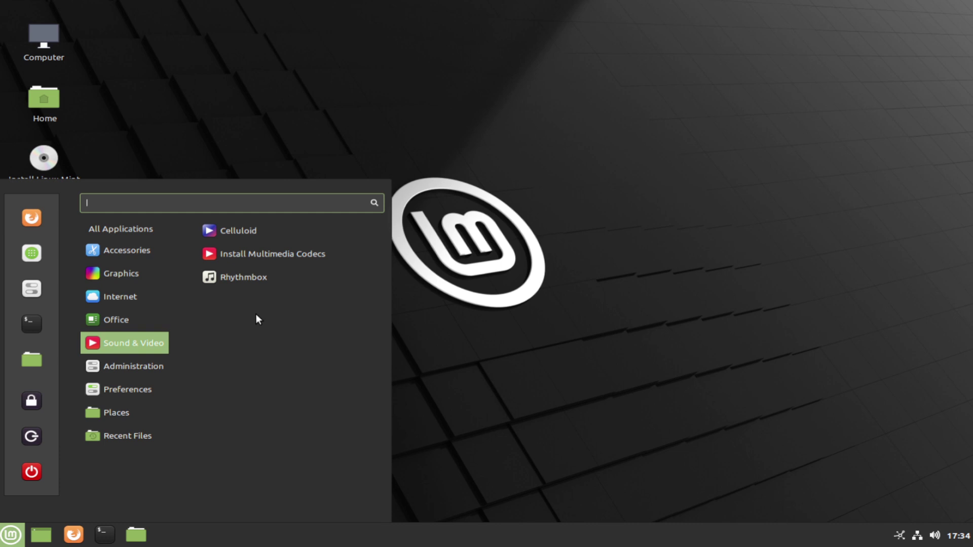
mouse_move(160, 364)
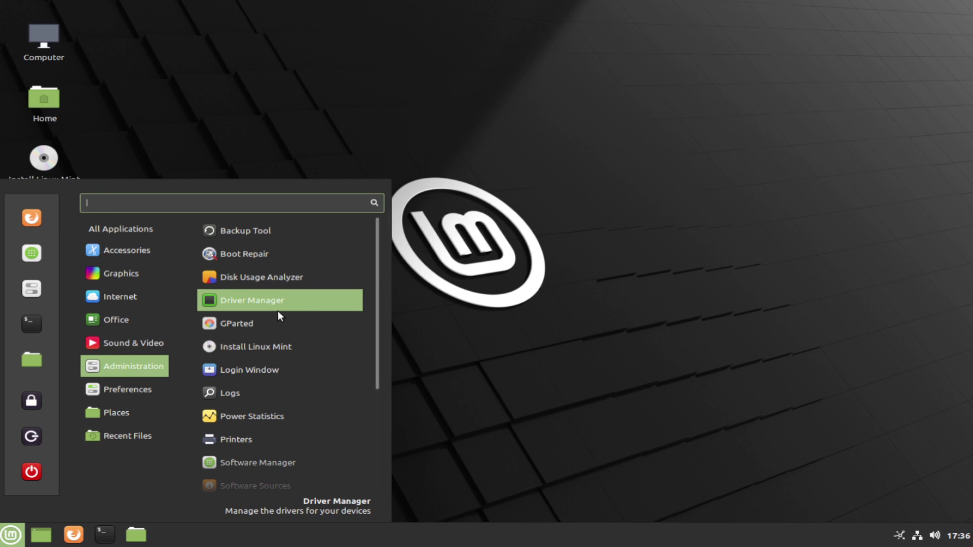
scroll(290, 368, down, 5)
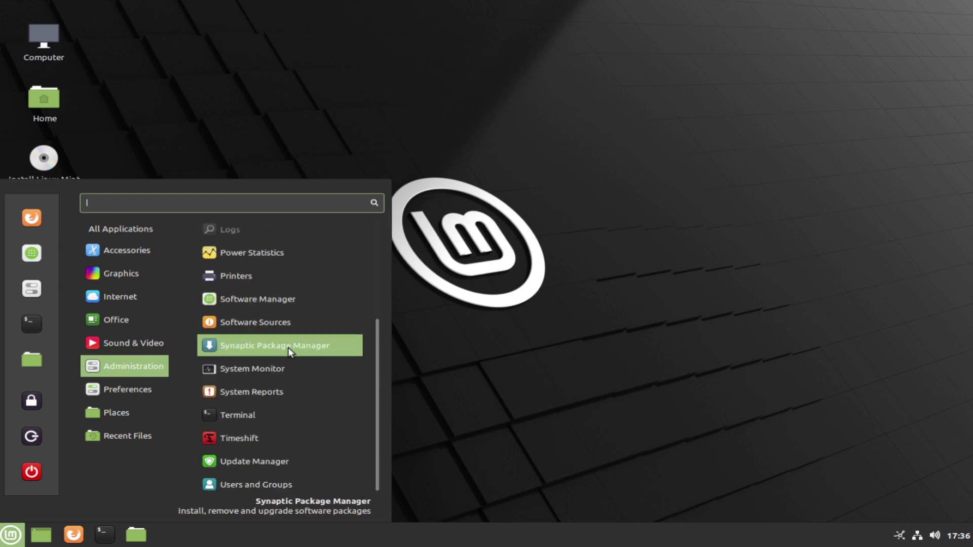
click(288, 347)
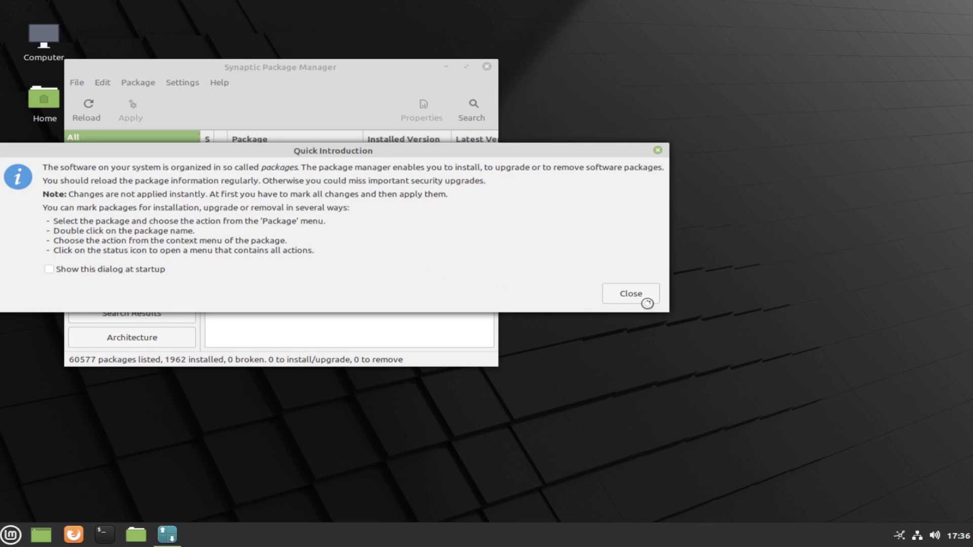
click(646, 303)
click(466, 67)
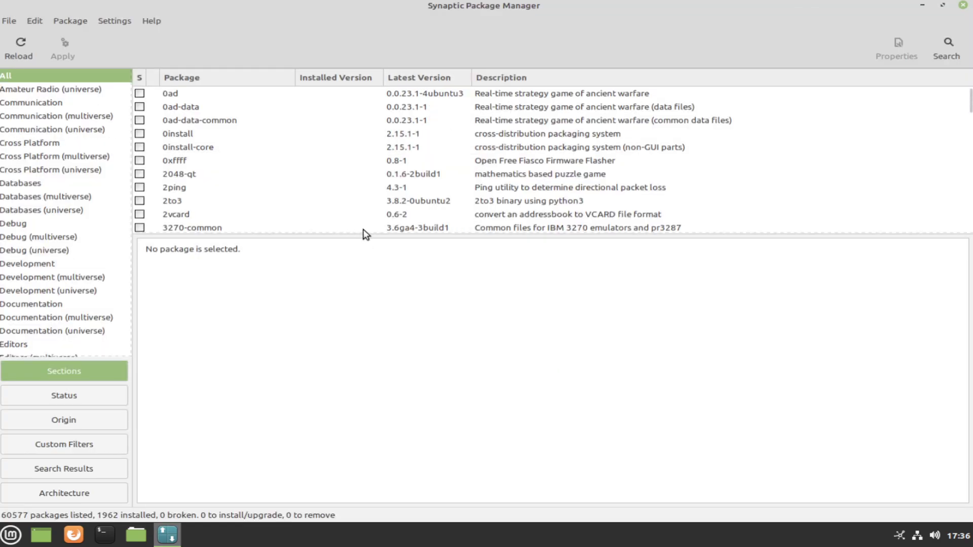
drag(364, 235, 374, 437)
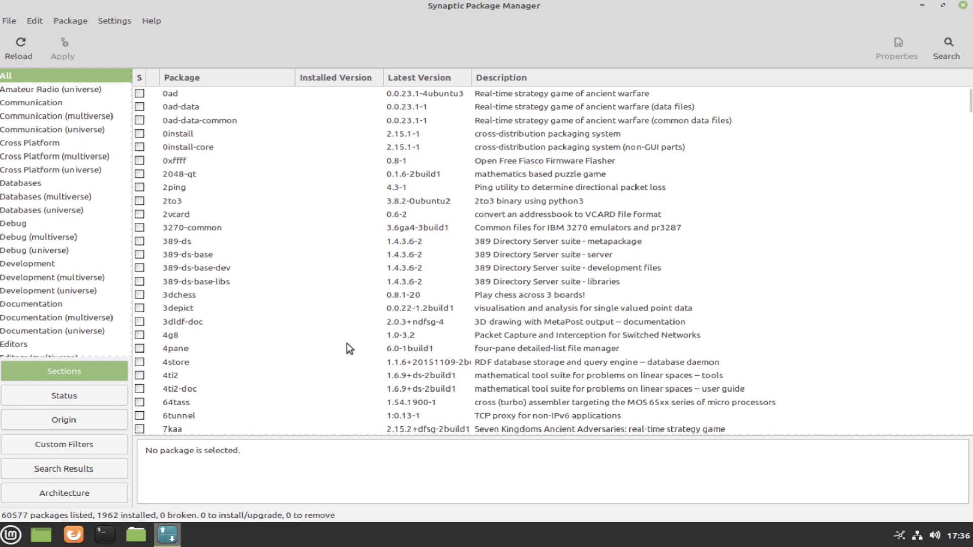
View Synaptic's About information, and close the package manager.
click(150, 19)
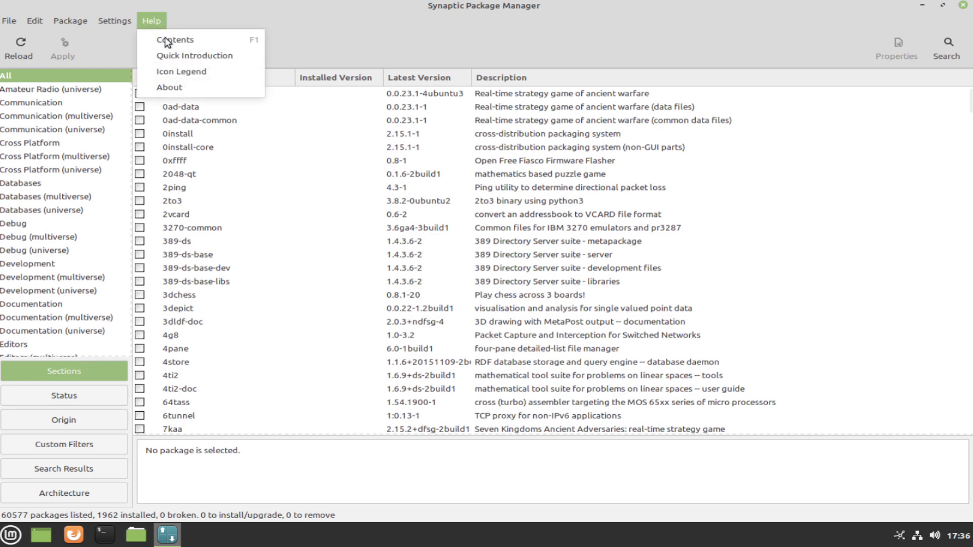
click(186, 89)
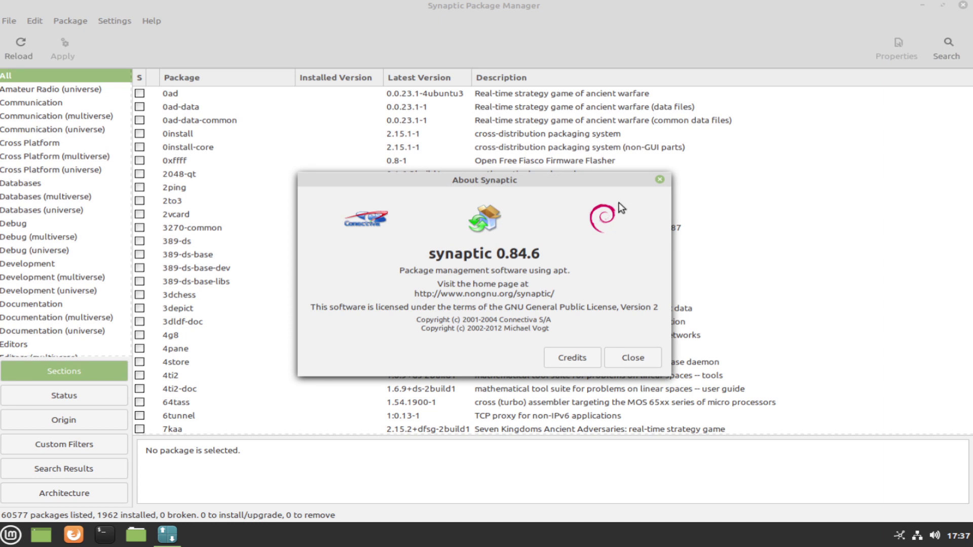
click(659, 179)
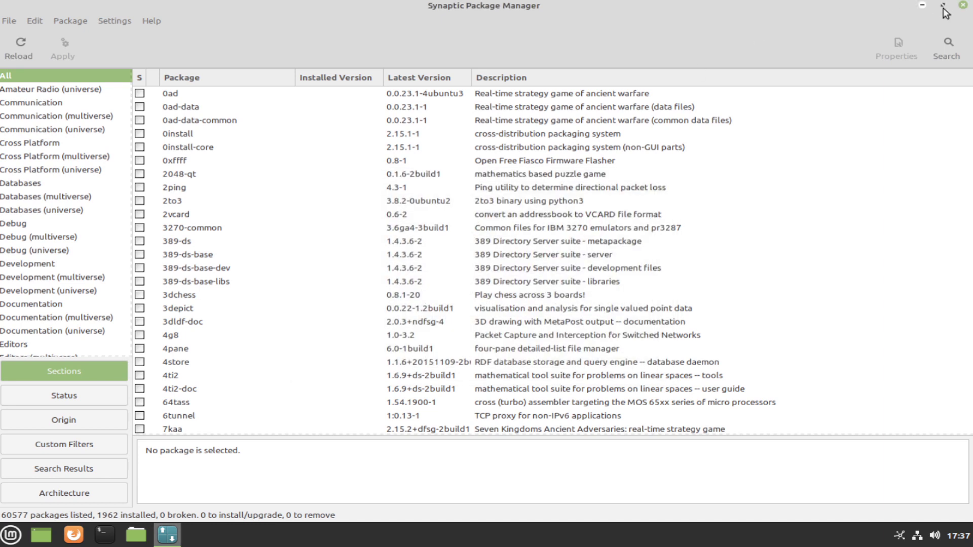
click(963, 5)
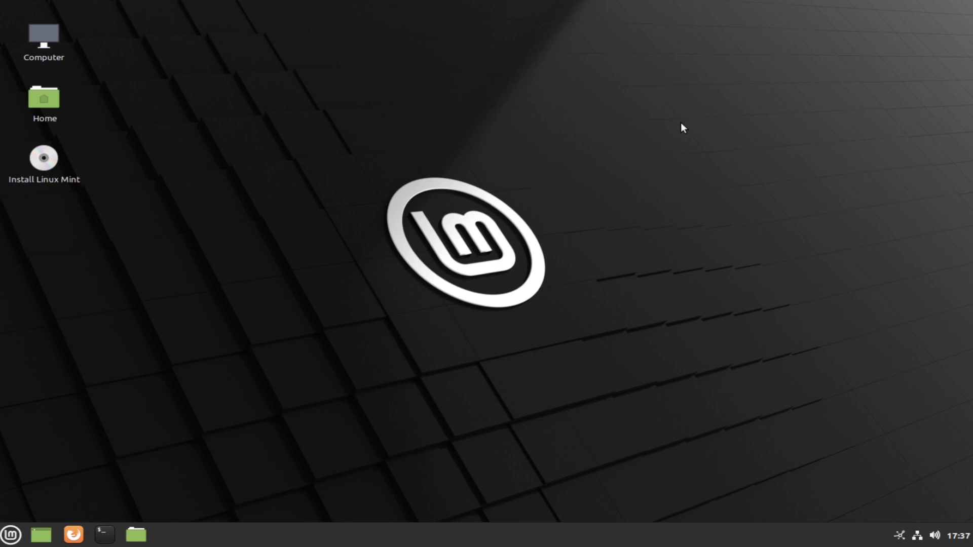
Launch Software Manager from the Administration category, maximize its window to view the editors' picks and categories, and close it.
click(11, 534)
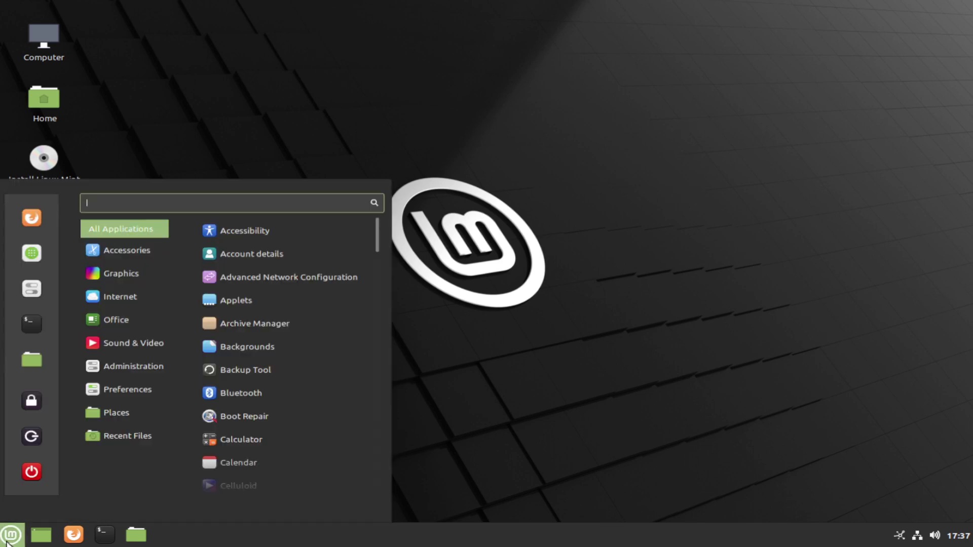
mouse_move(107, 334)
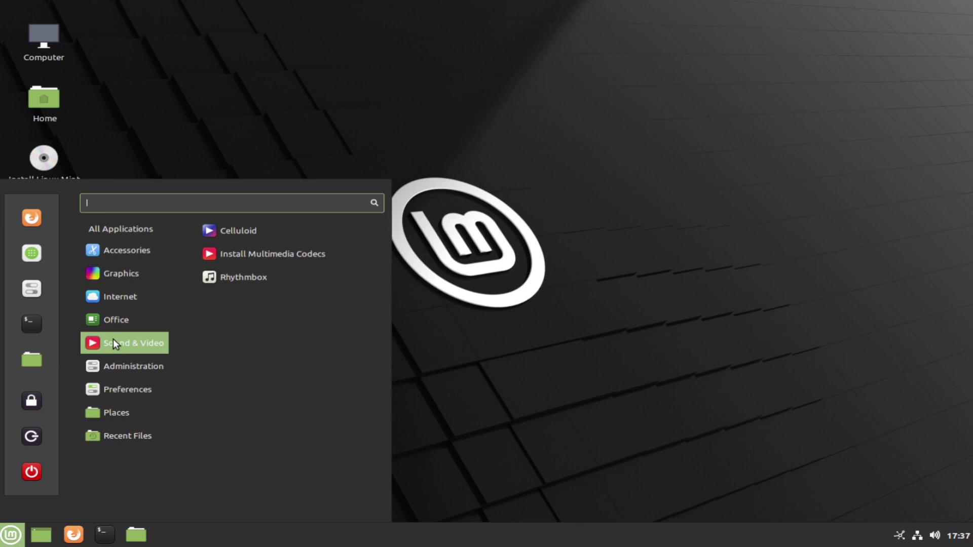
mouse_move(129, 360)
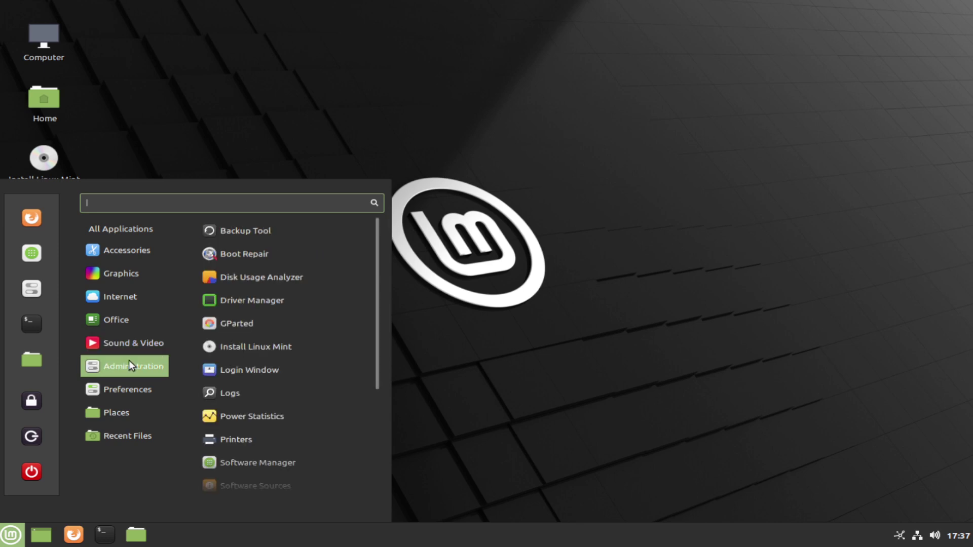
scroll(240, 356, down, 3)
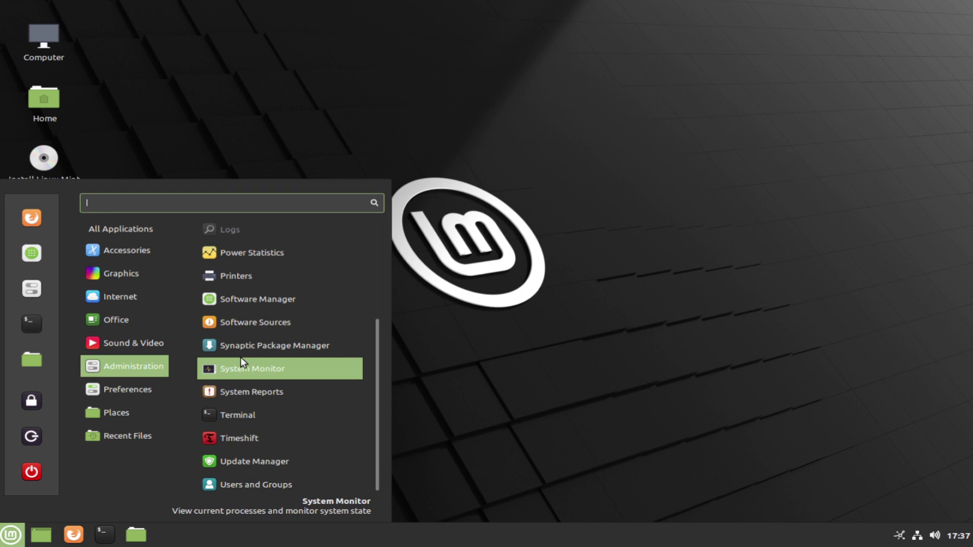
click(283, 299)
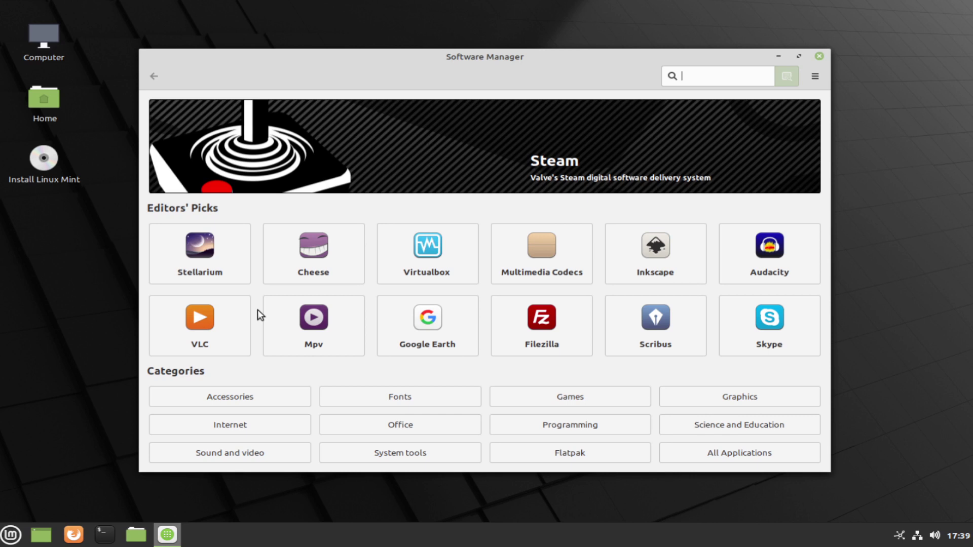
click(794, 58)
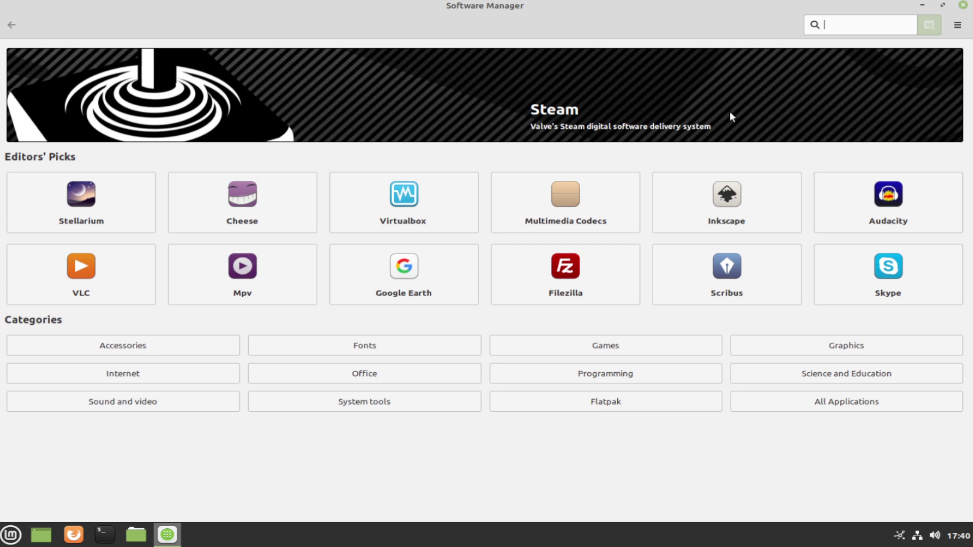
click(963, 5)
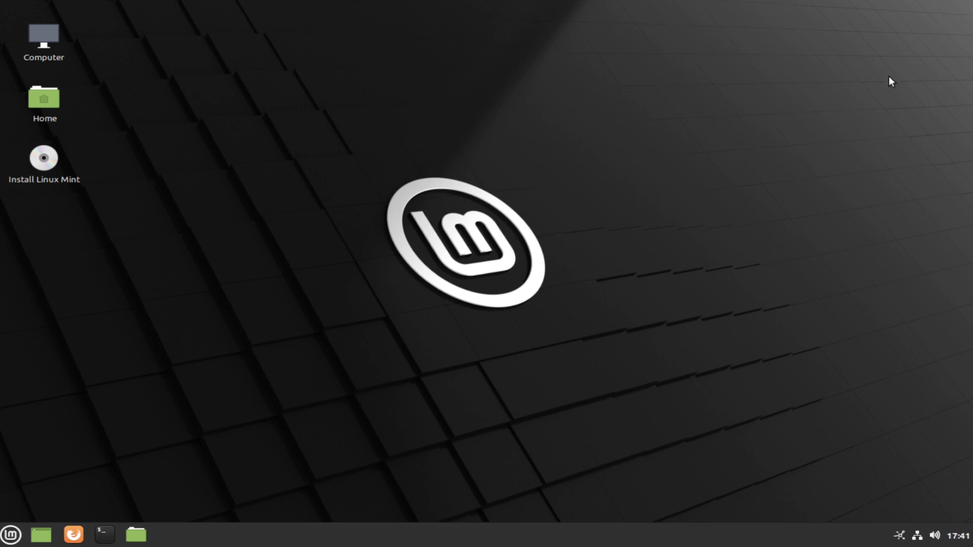
Review all the settings tools in the Preferences category of the application menu, from Accessibility to Workspaces, and dismiss the menu.
click(12, 535)
mouse_move(147, 414)
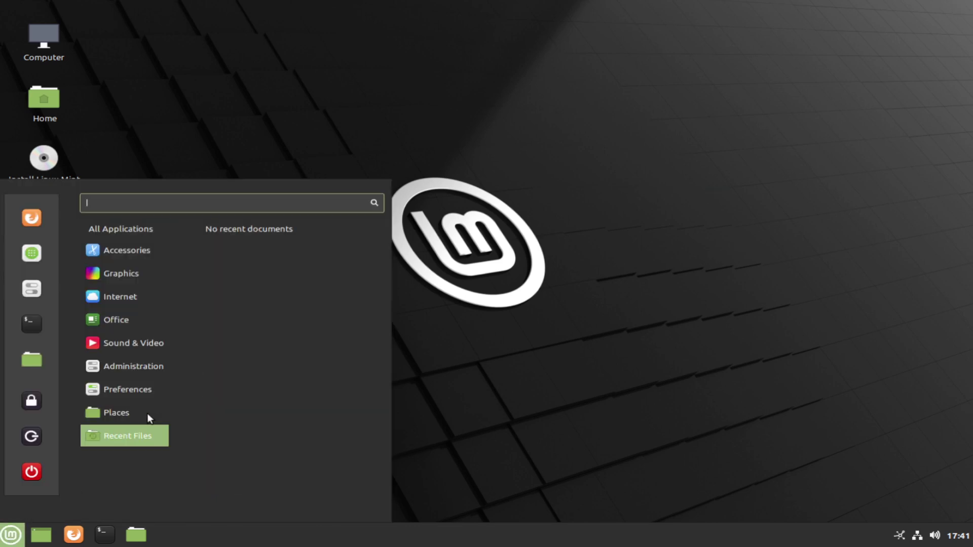
mouse_move(150, 392)
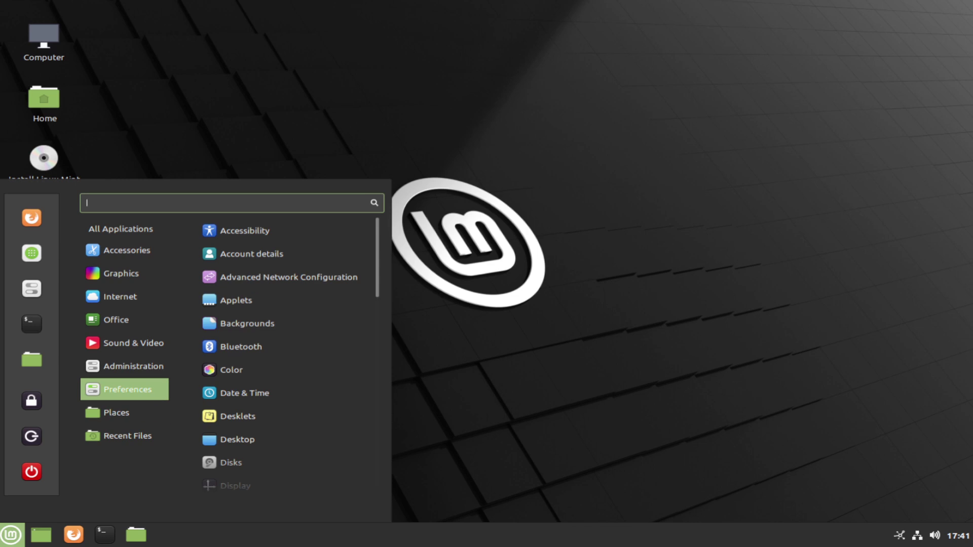
scroll(236, 360, down, 2)
scroll(237, 370, down, 10)
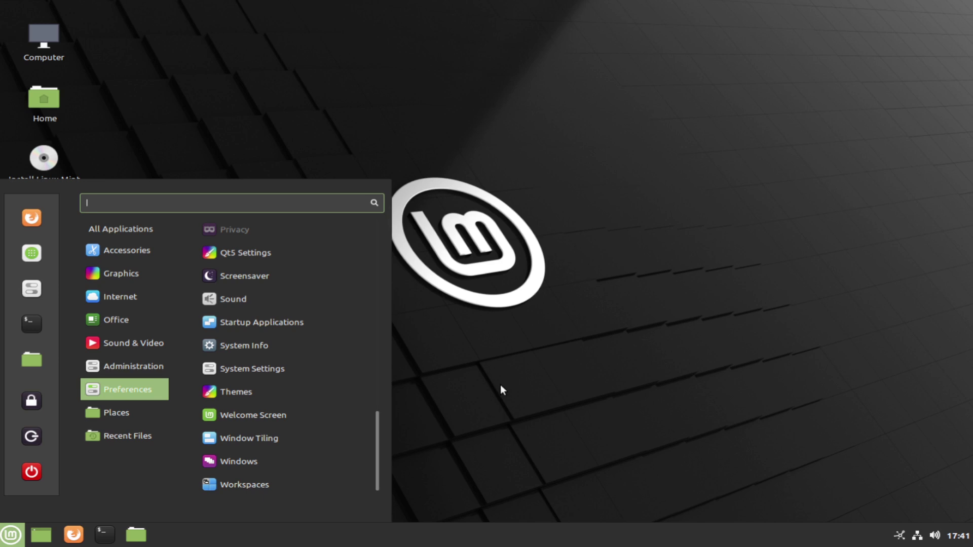
scroll(305, 416, up, 10)
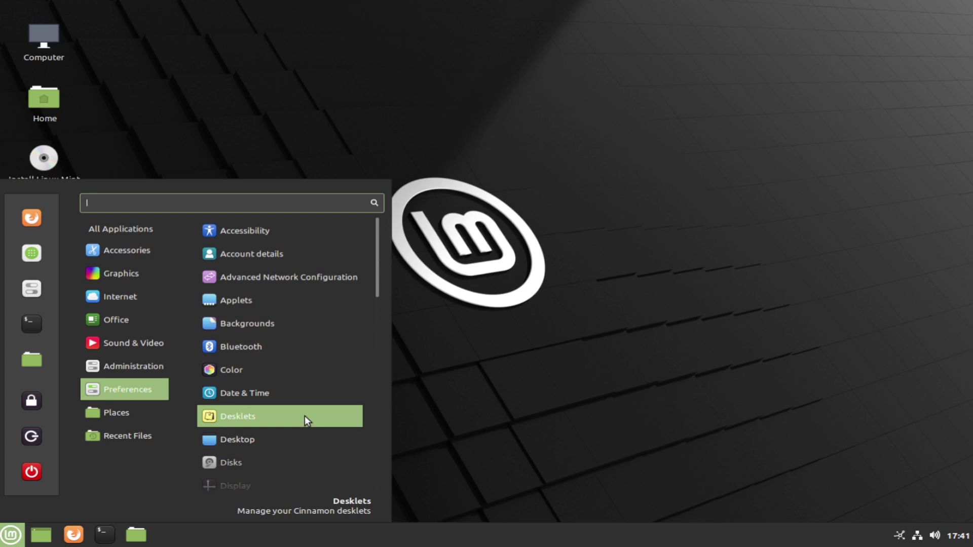
scroll(305, 416, down, 10)
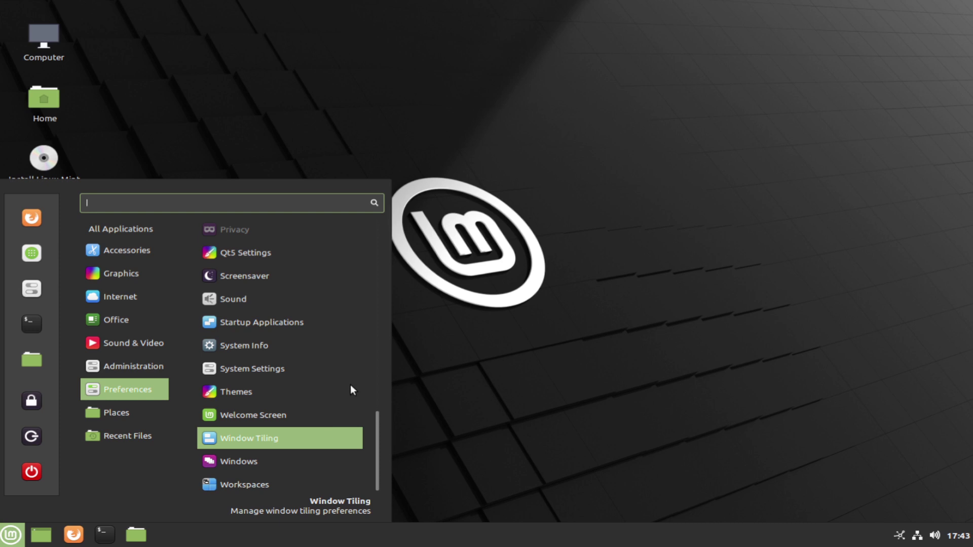
click(466, 247)
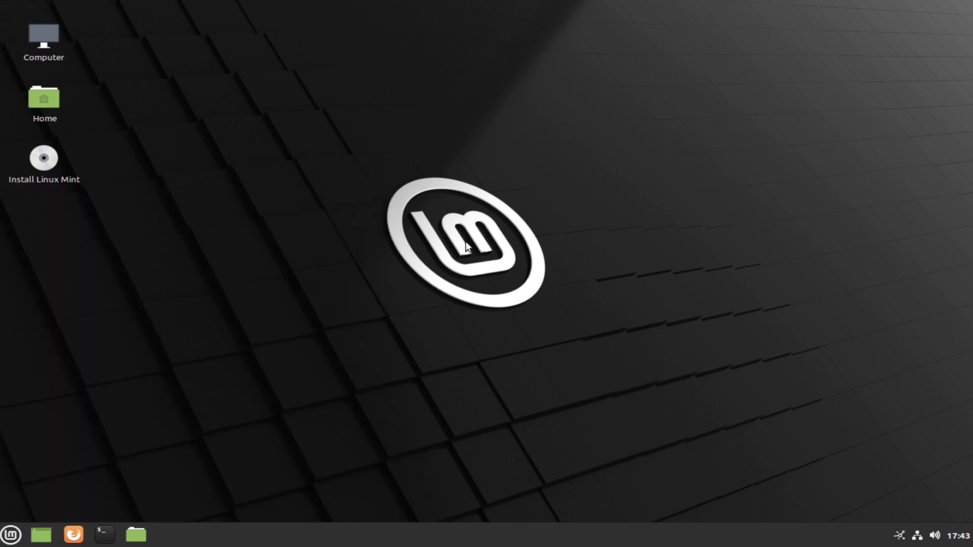